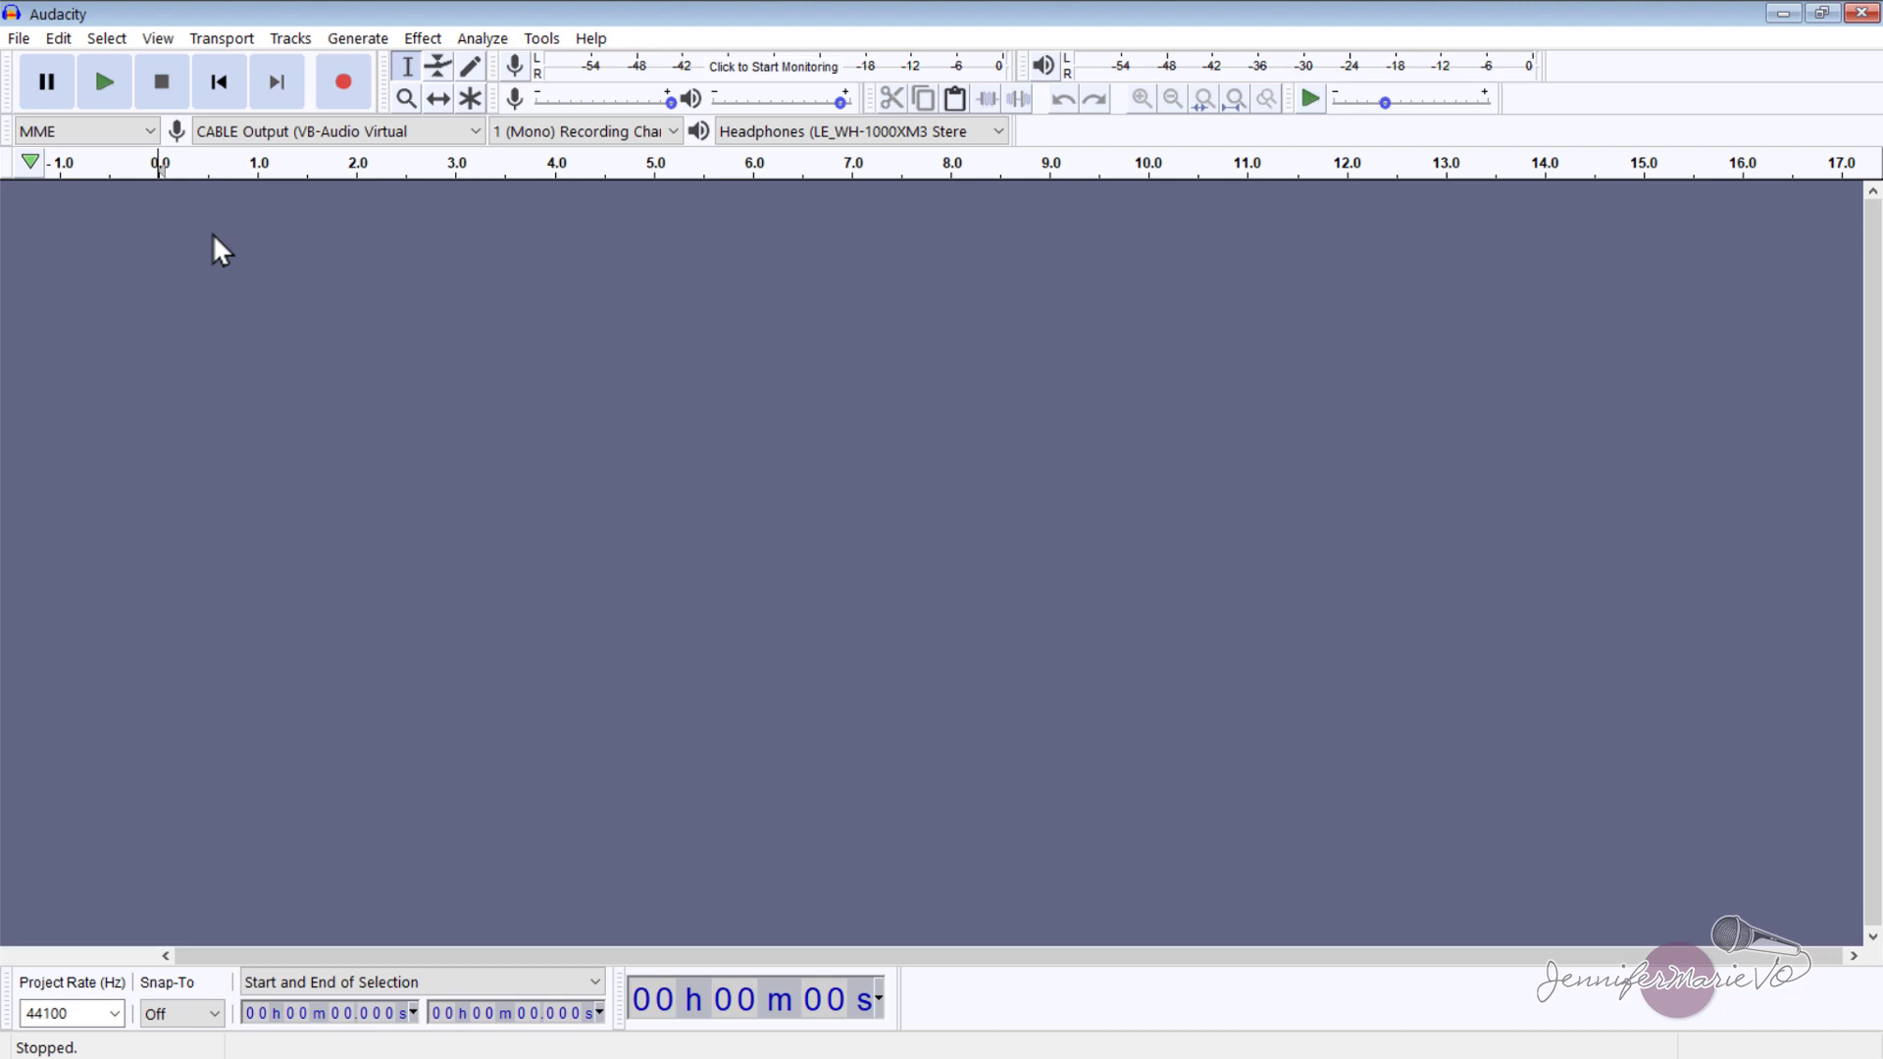
Import the homophones quiz 3 recording from the Desktop into the project
left_click(20, 39)
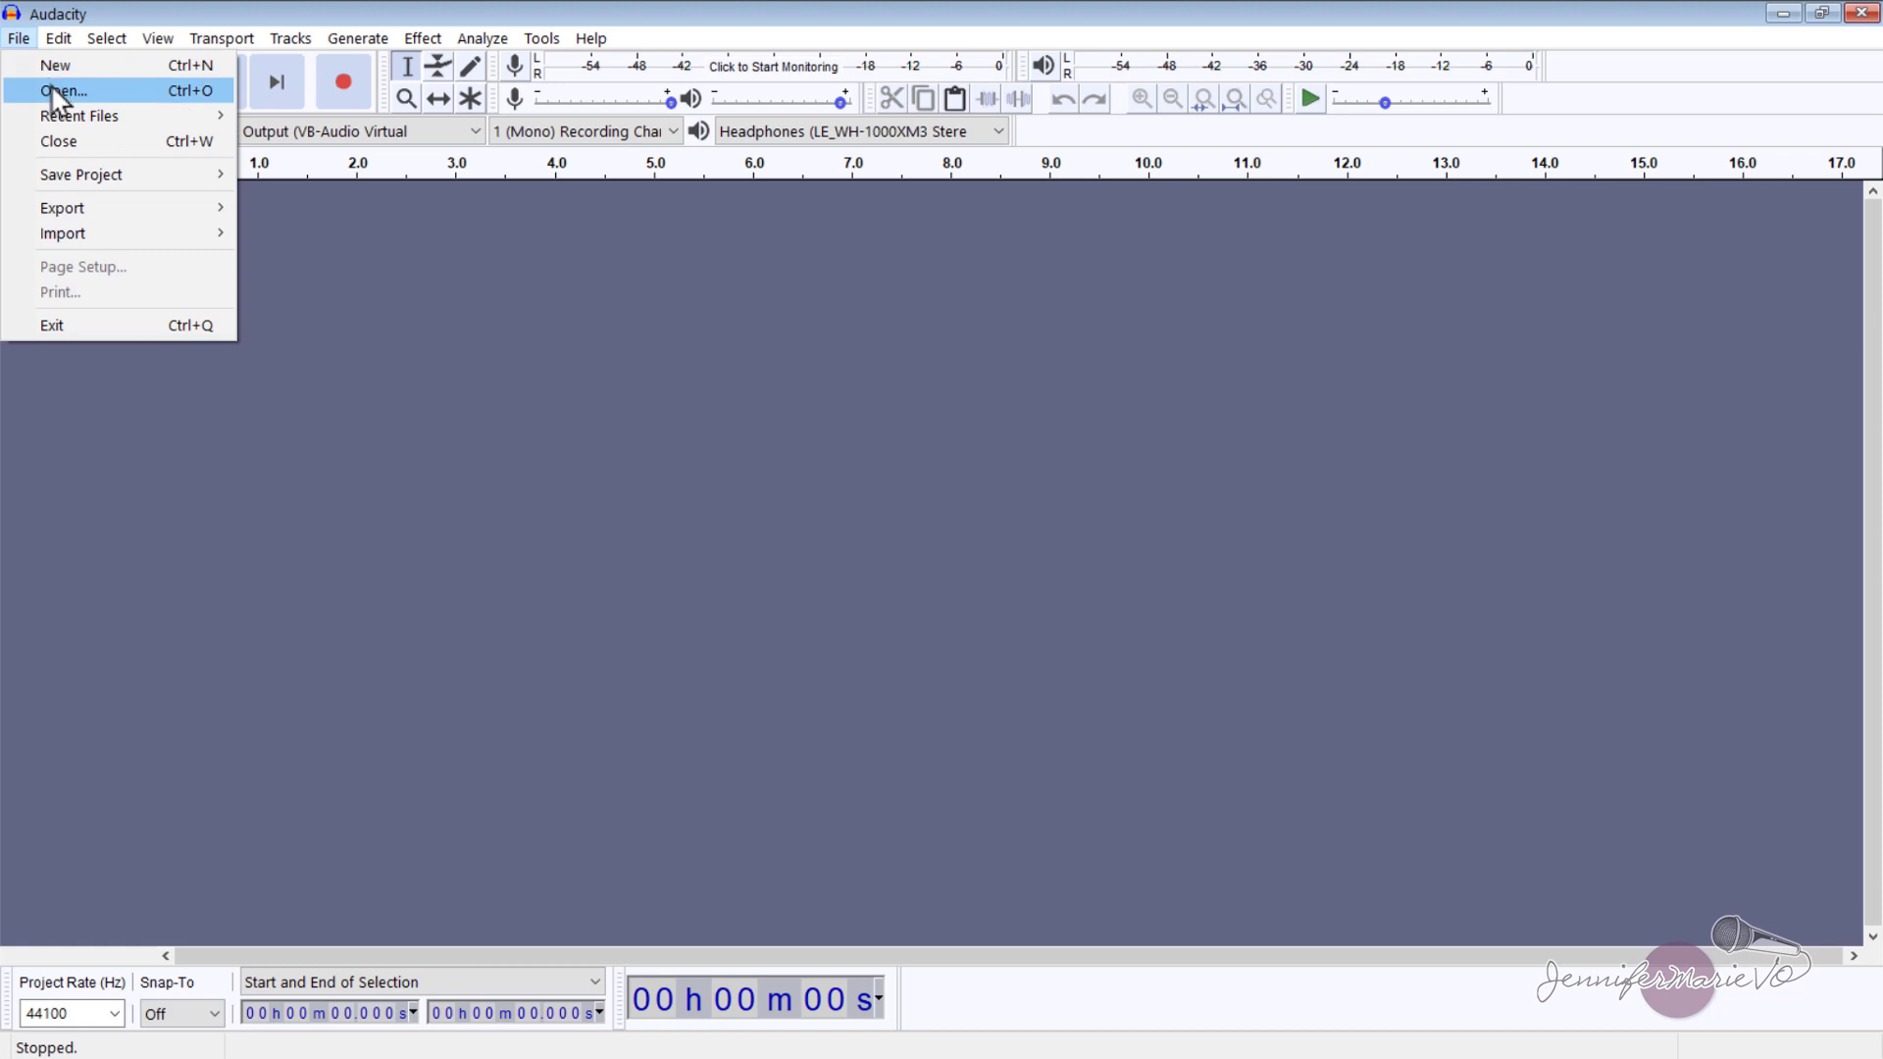
mouse_move(62, 232)
left_click(273, 242)
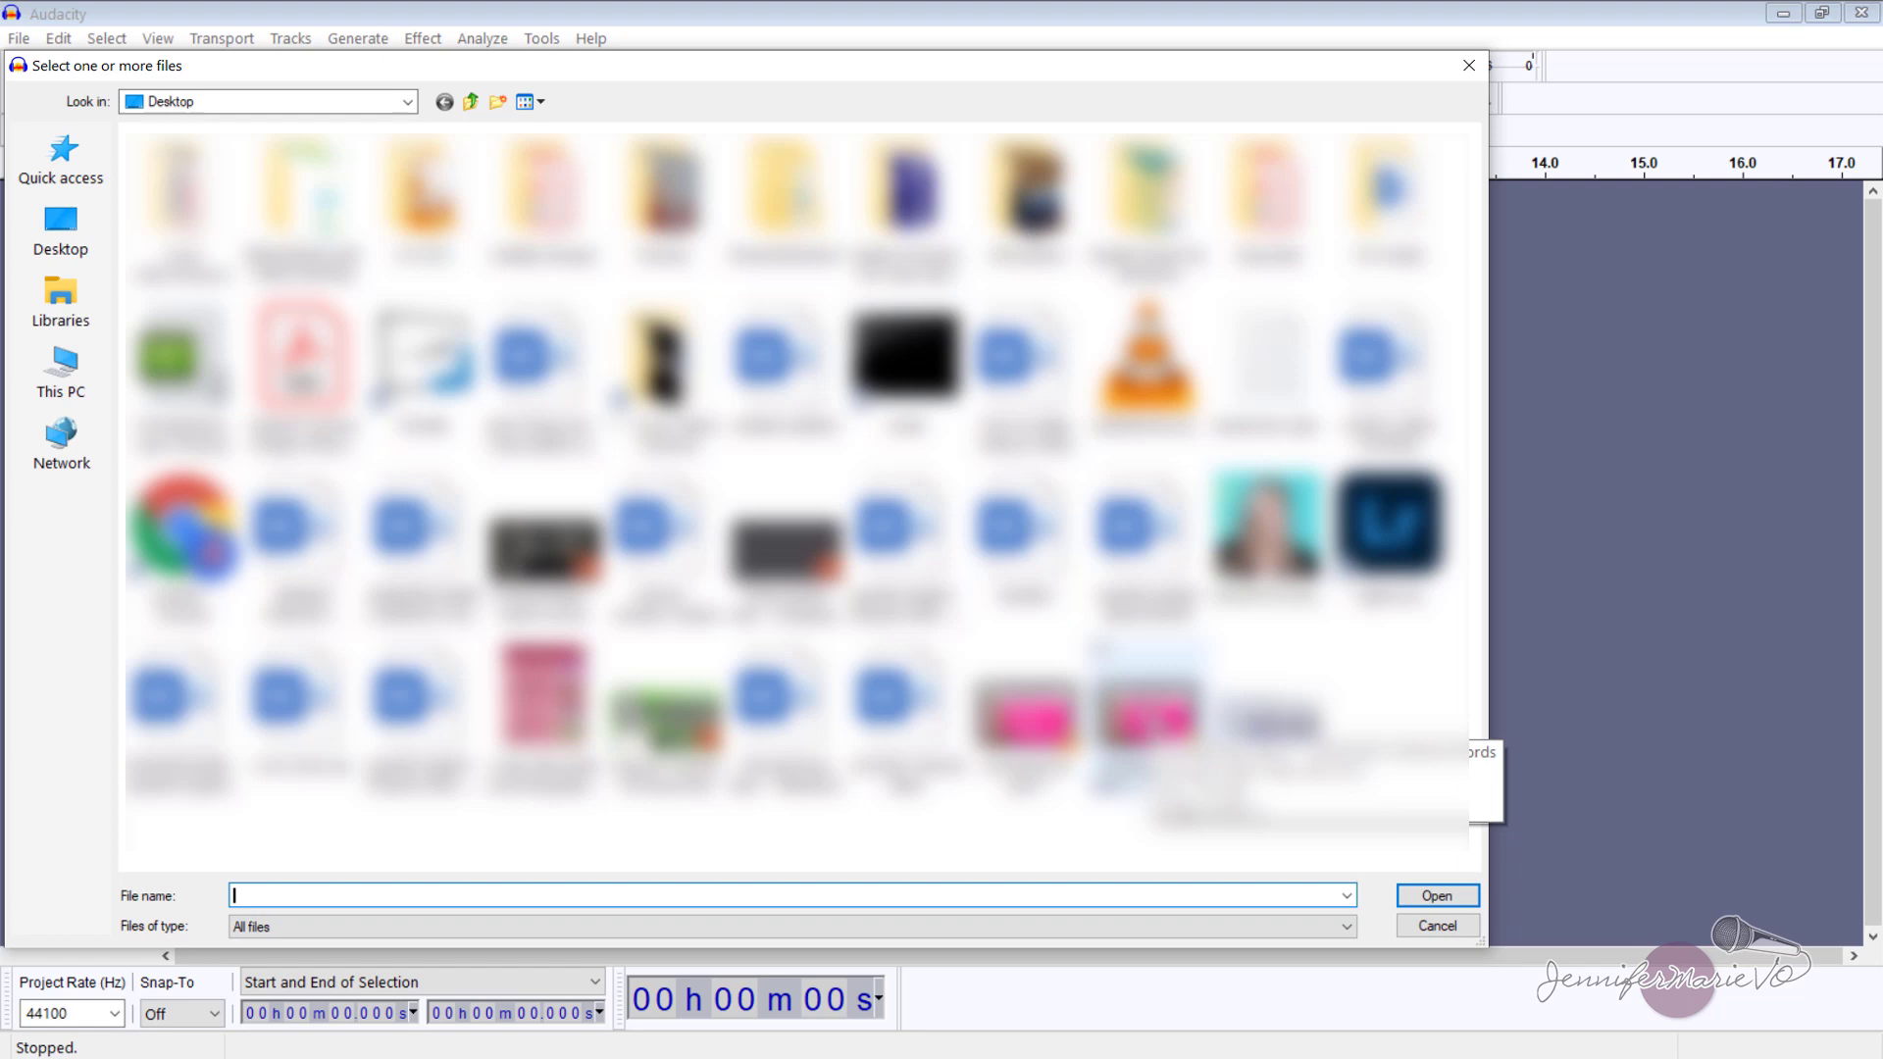
double_click(1138, 706)
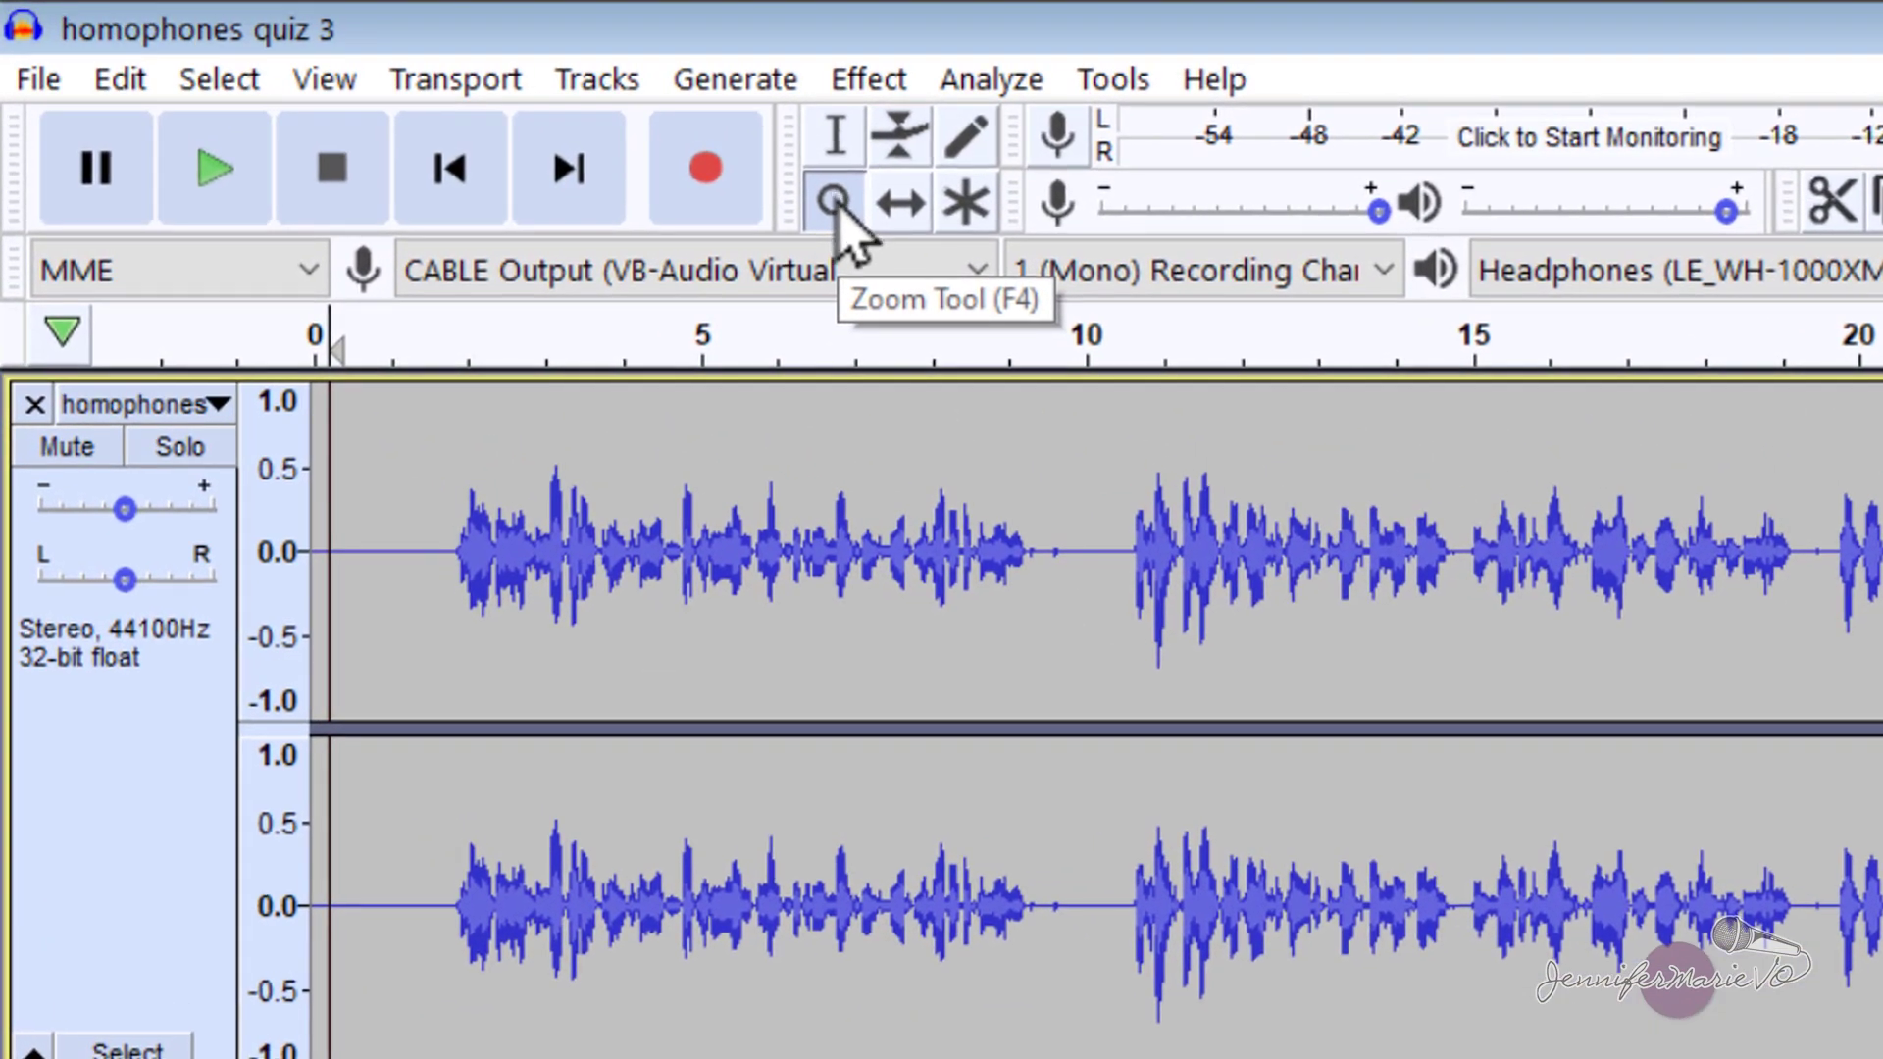
Zoom the timeline in on the opening seconds of speech, then return to the Selection Tool
left_click(689, 167)
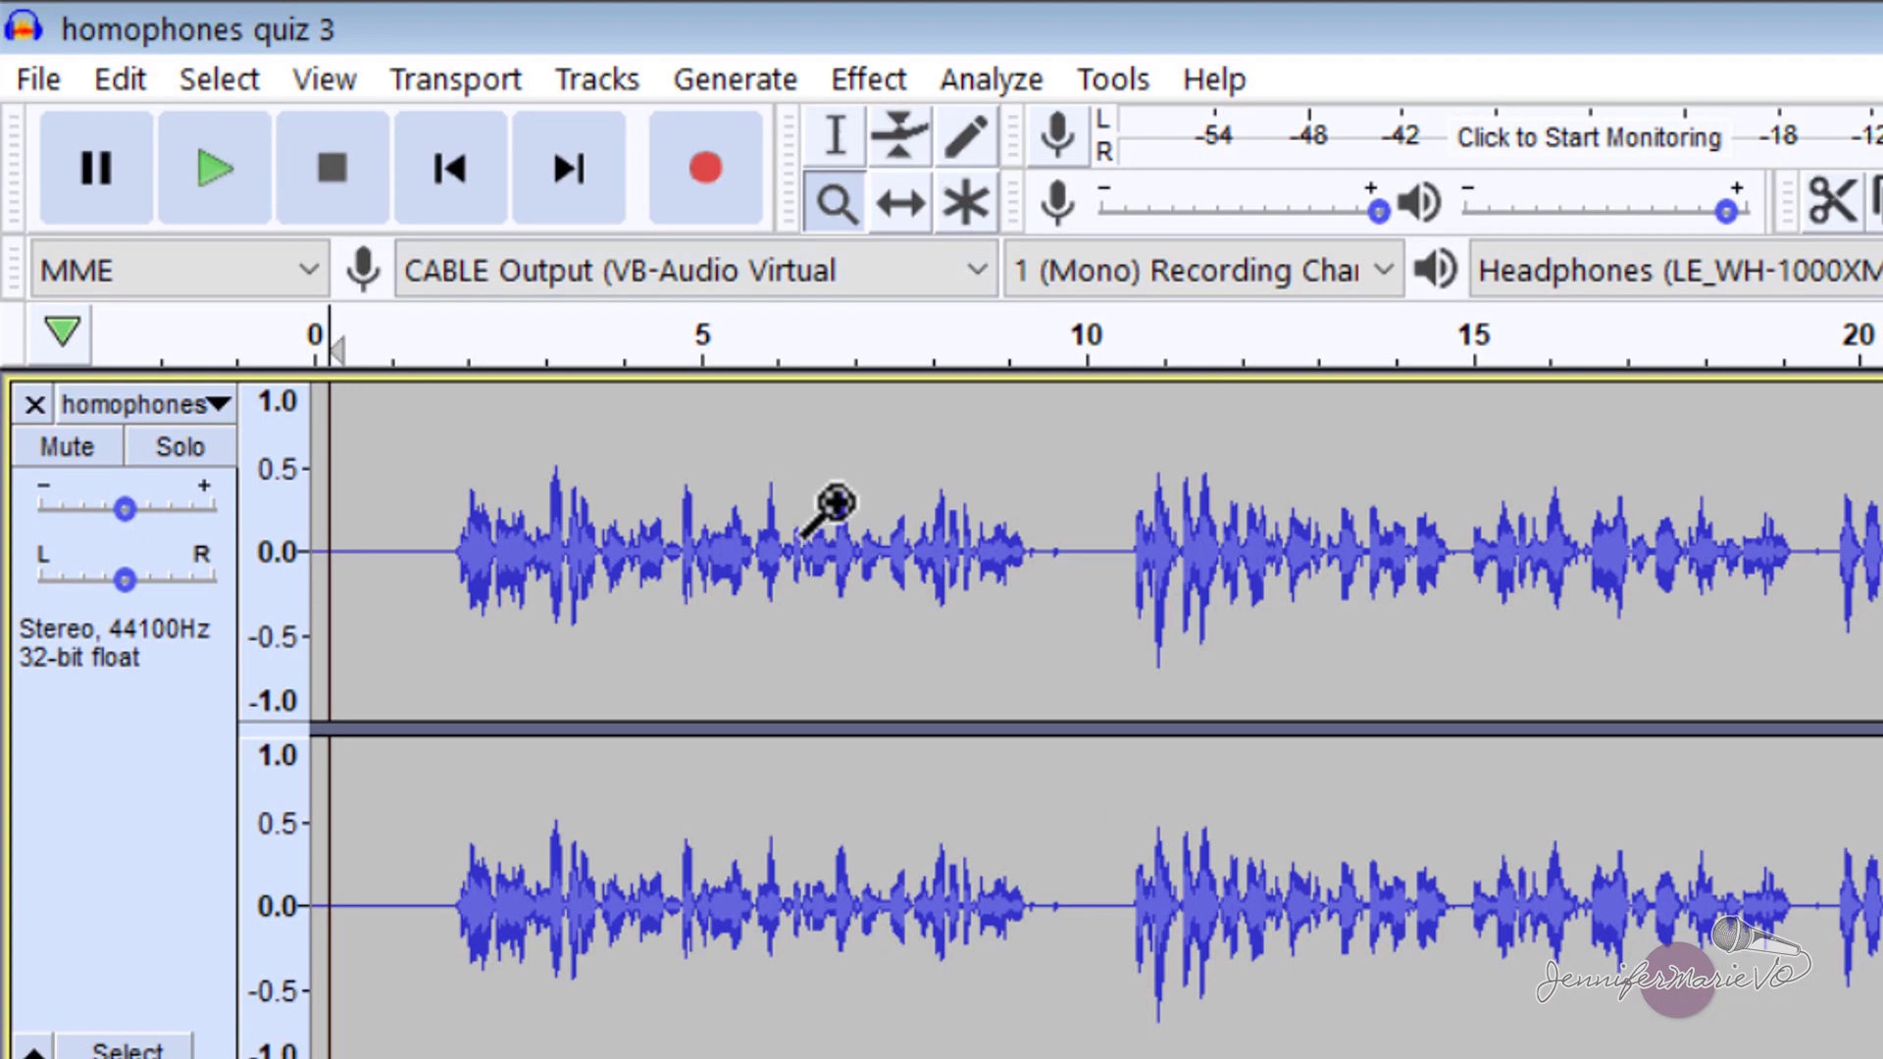
right_click(827, 543)
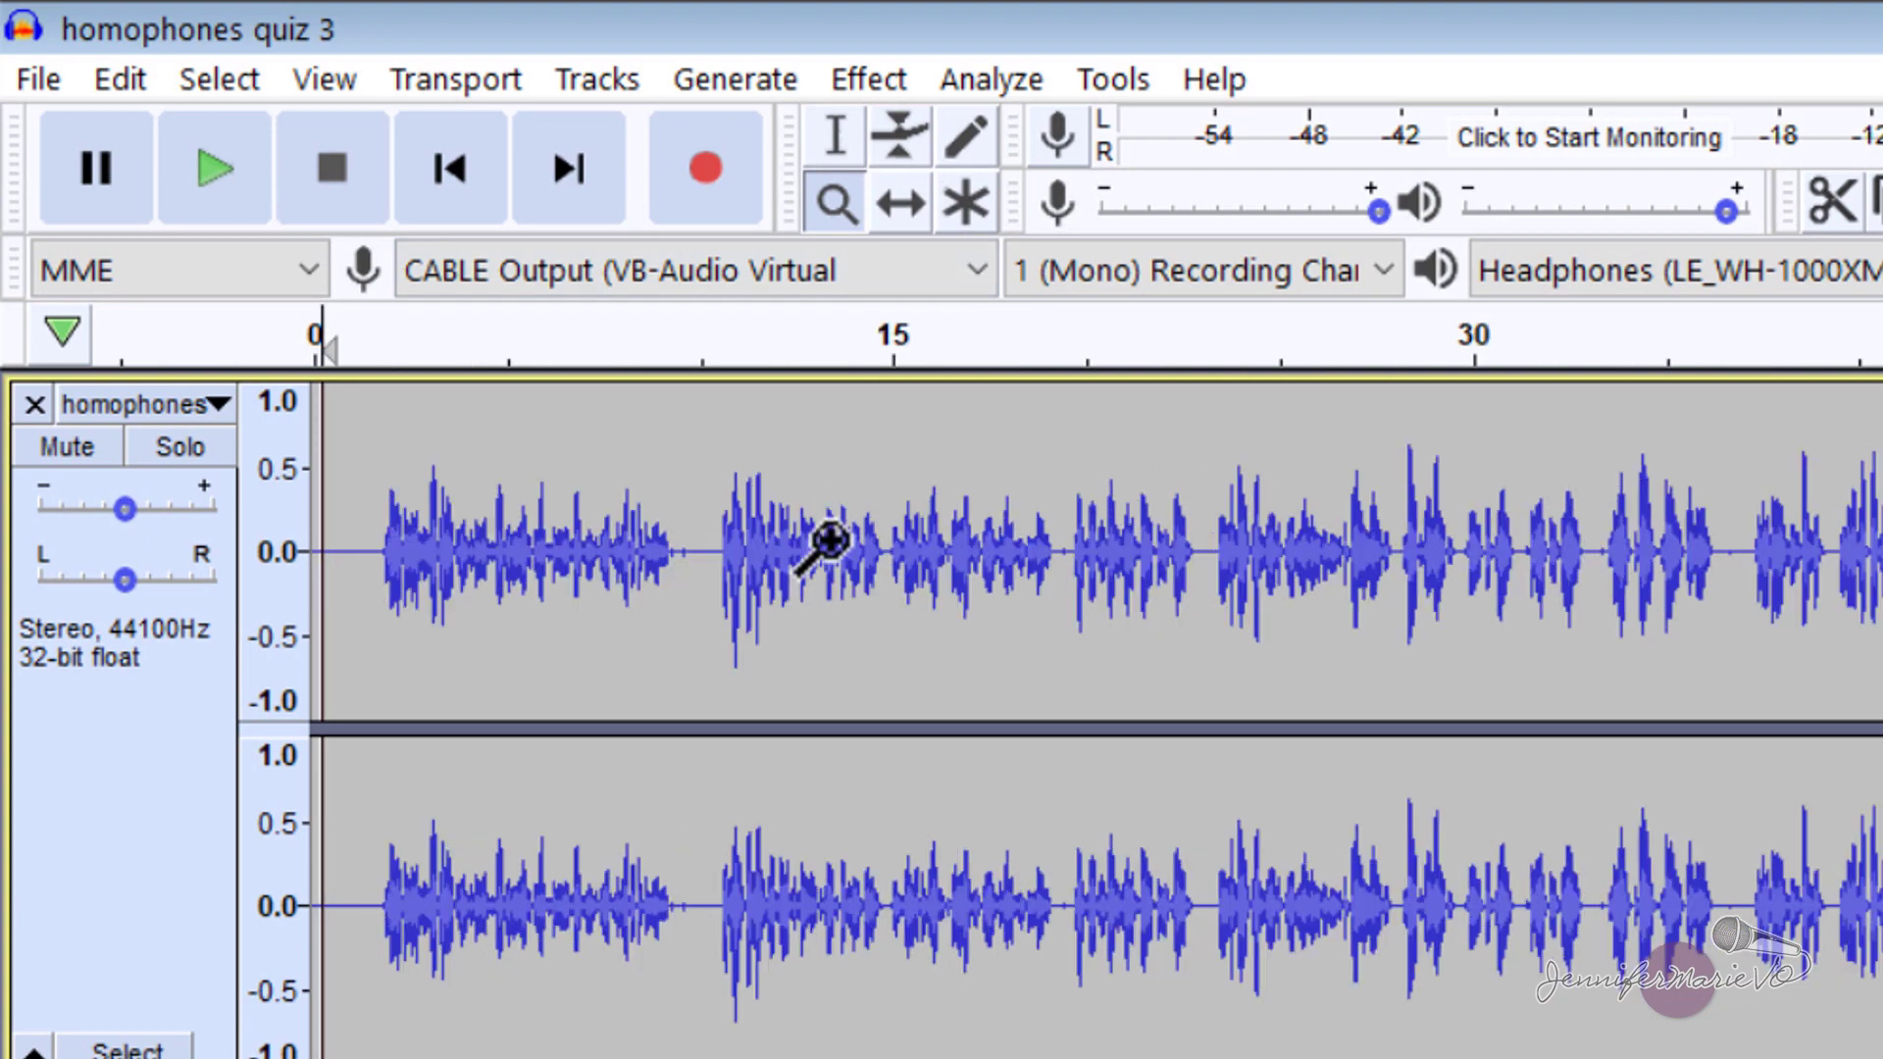
right_click(826, 542)
left_click(762, 504)
left_click(638, 416)
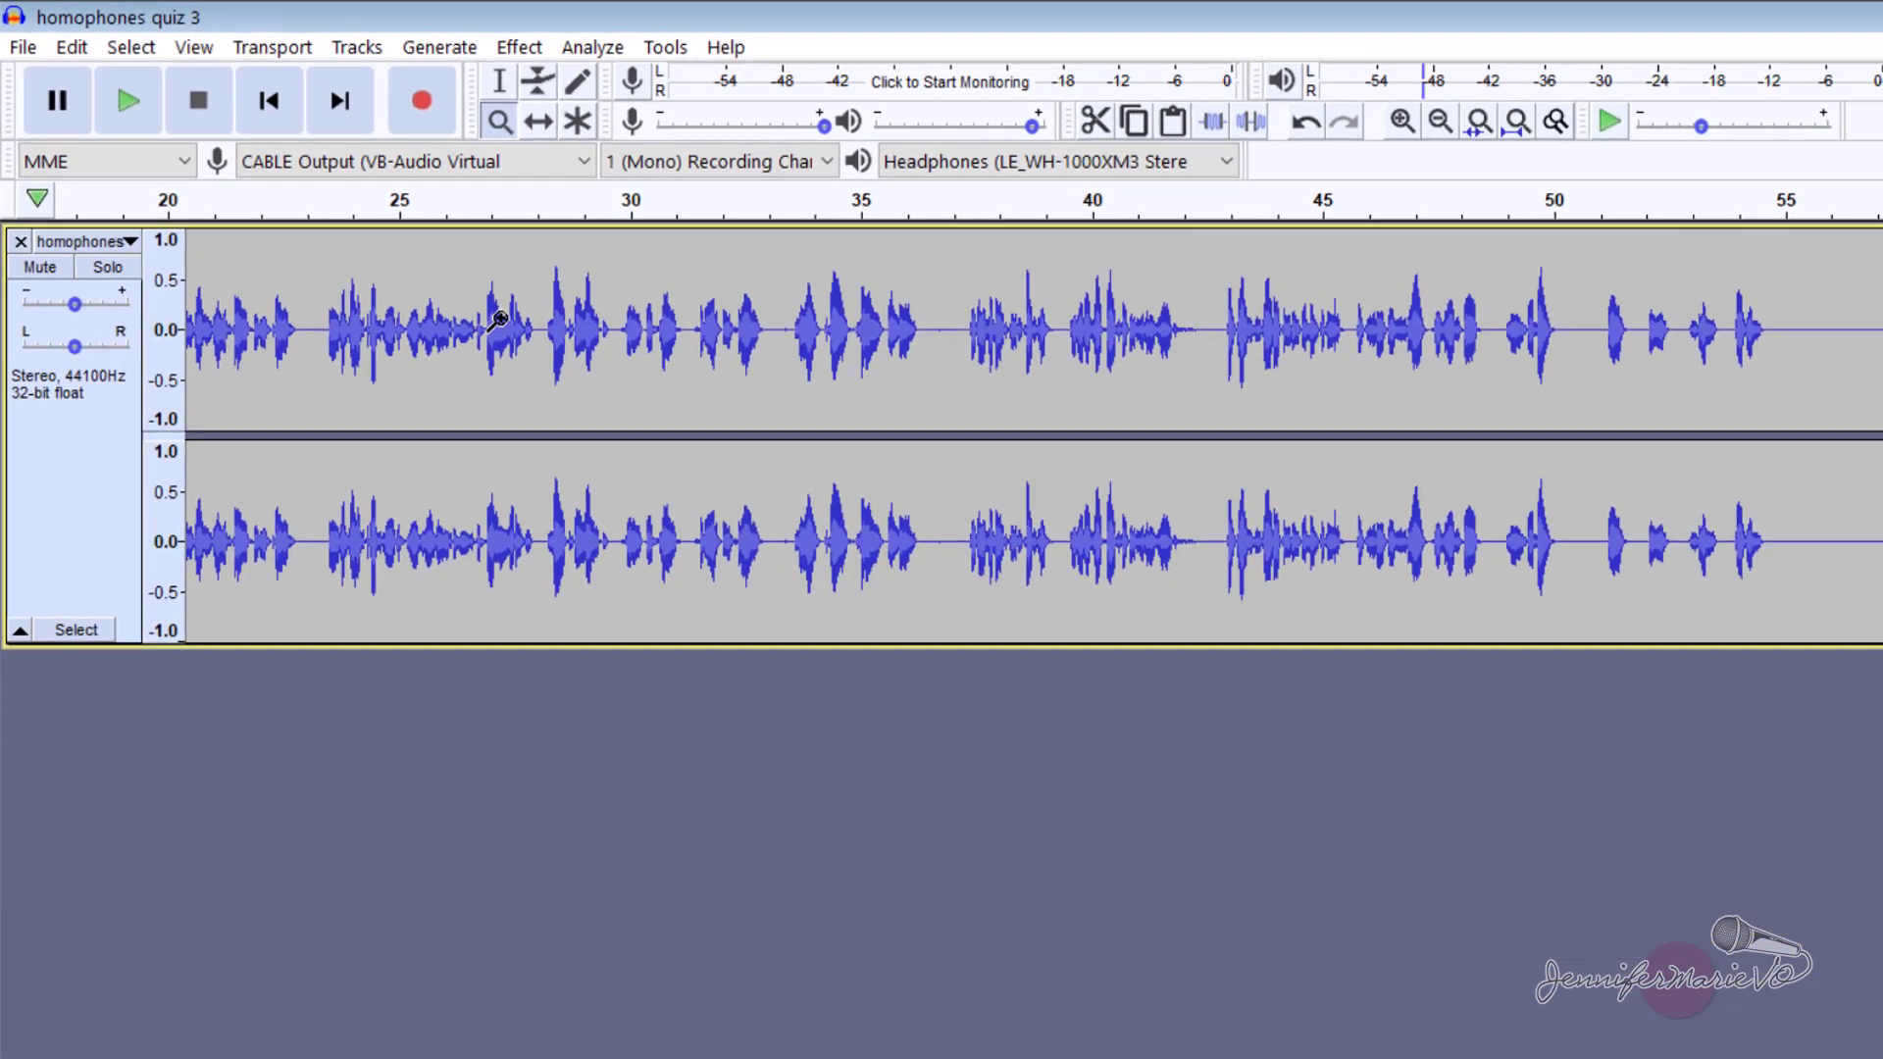
key("ctrl+1")
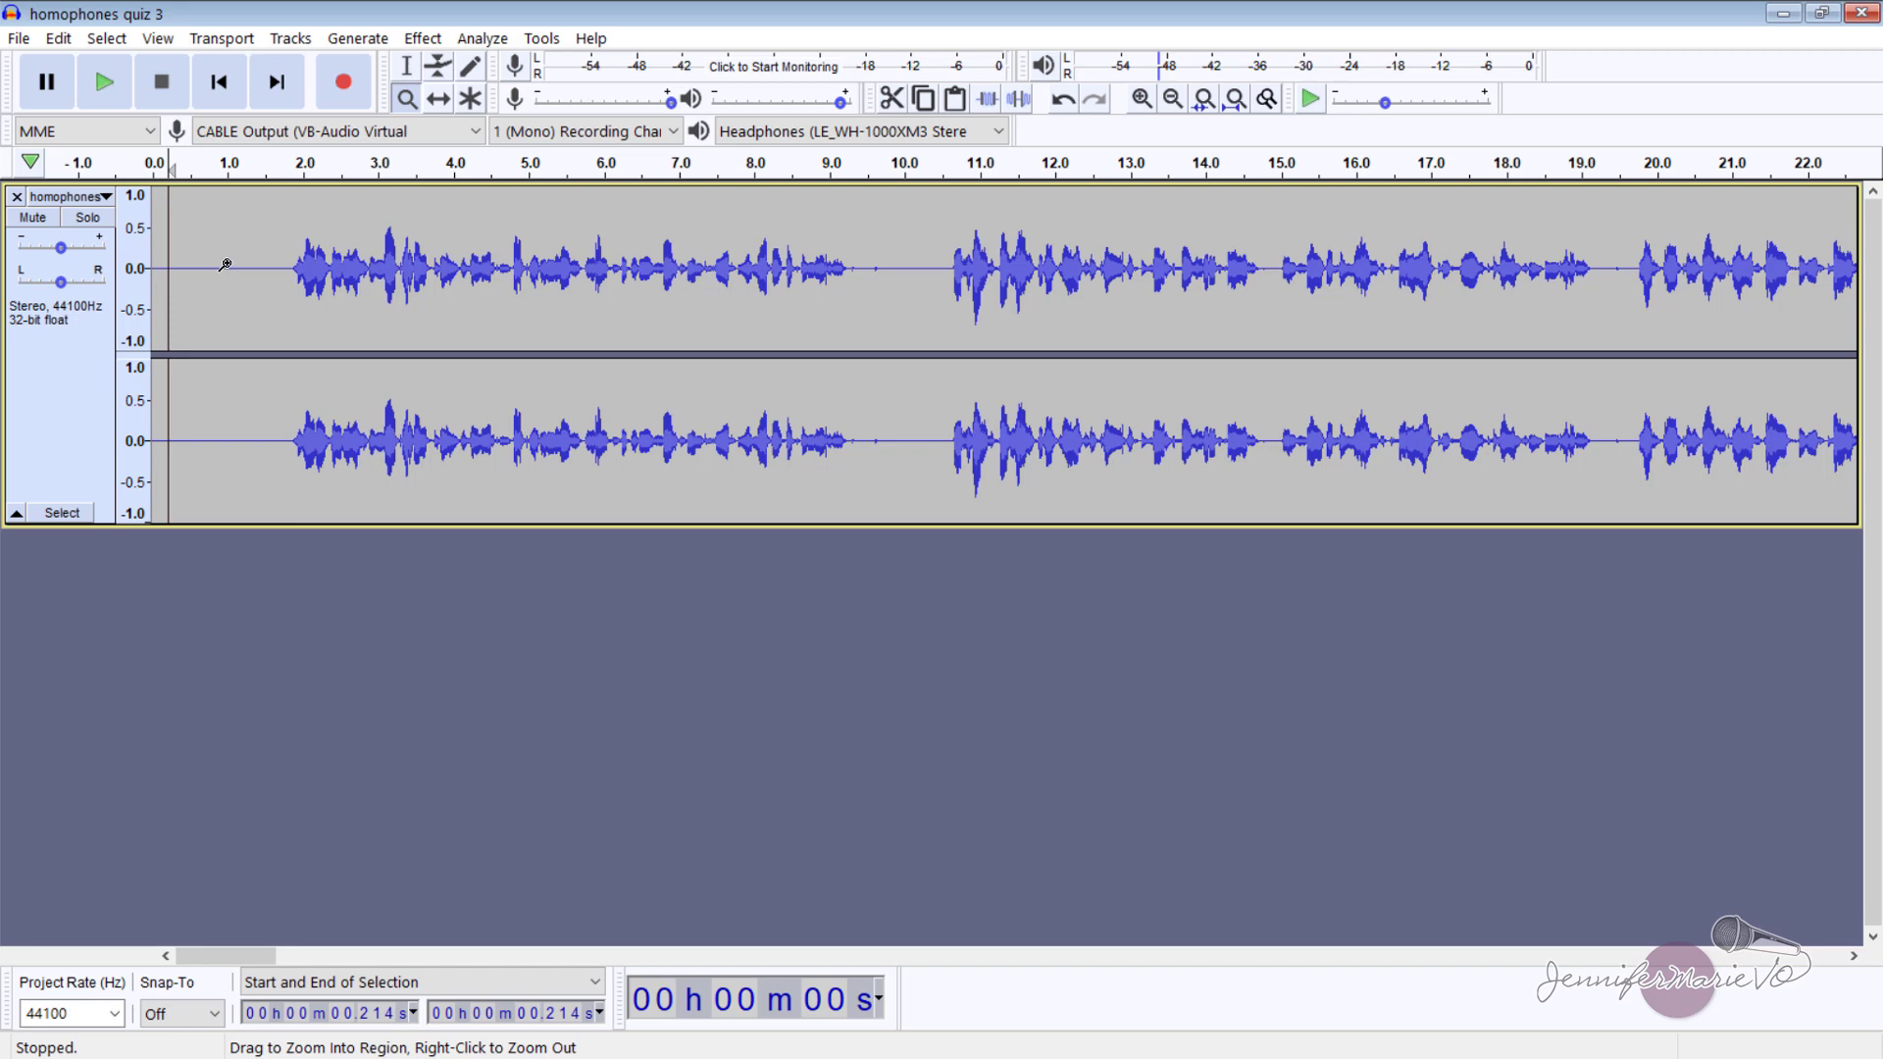
left_click_drag(225, 267, 225, 265)
left_click(224, 265)
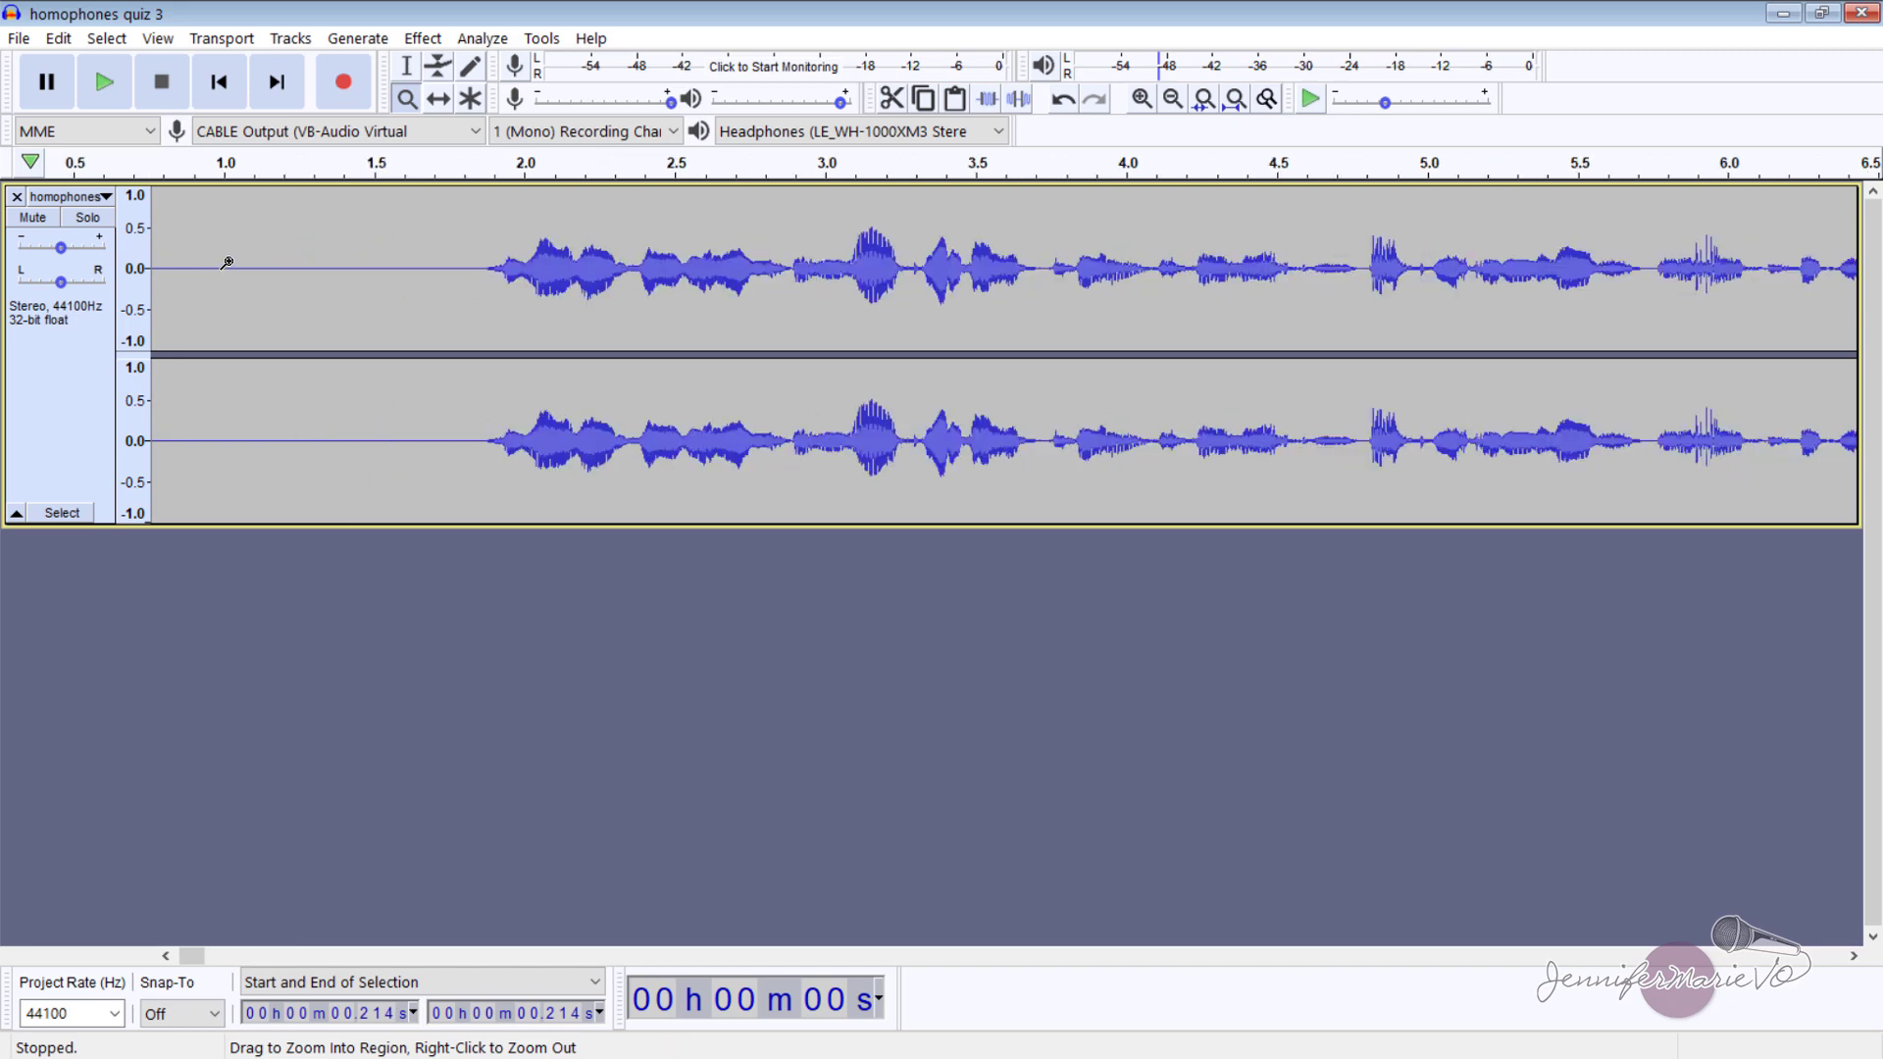
left_click(414, 71)
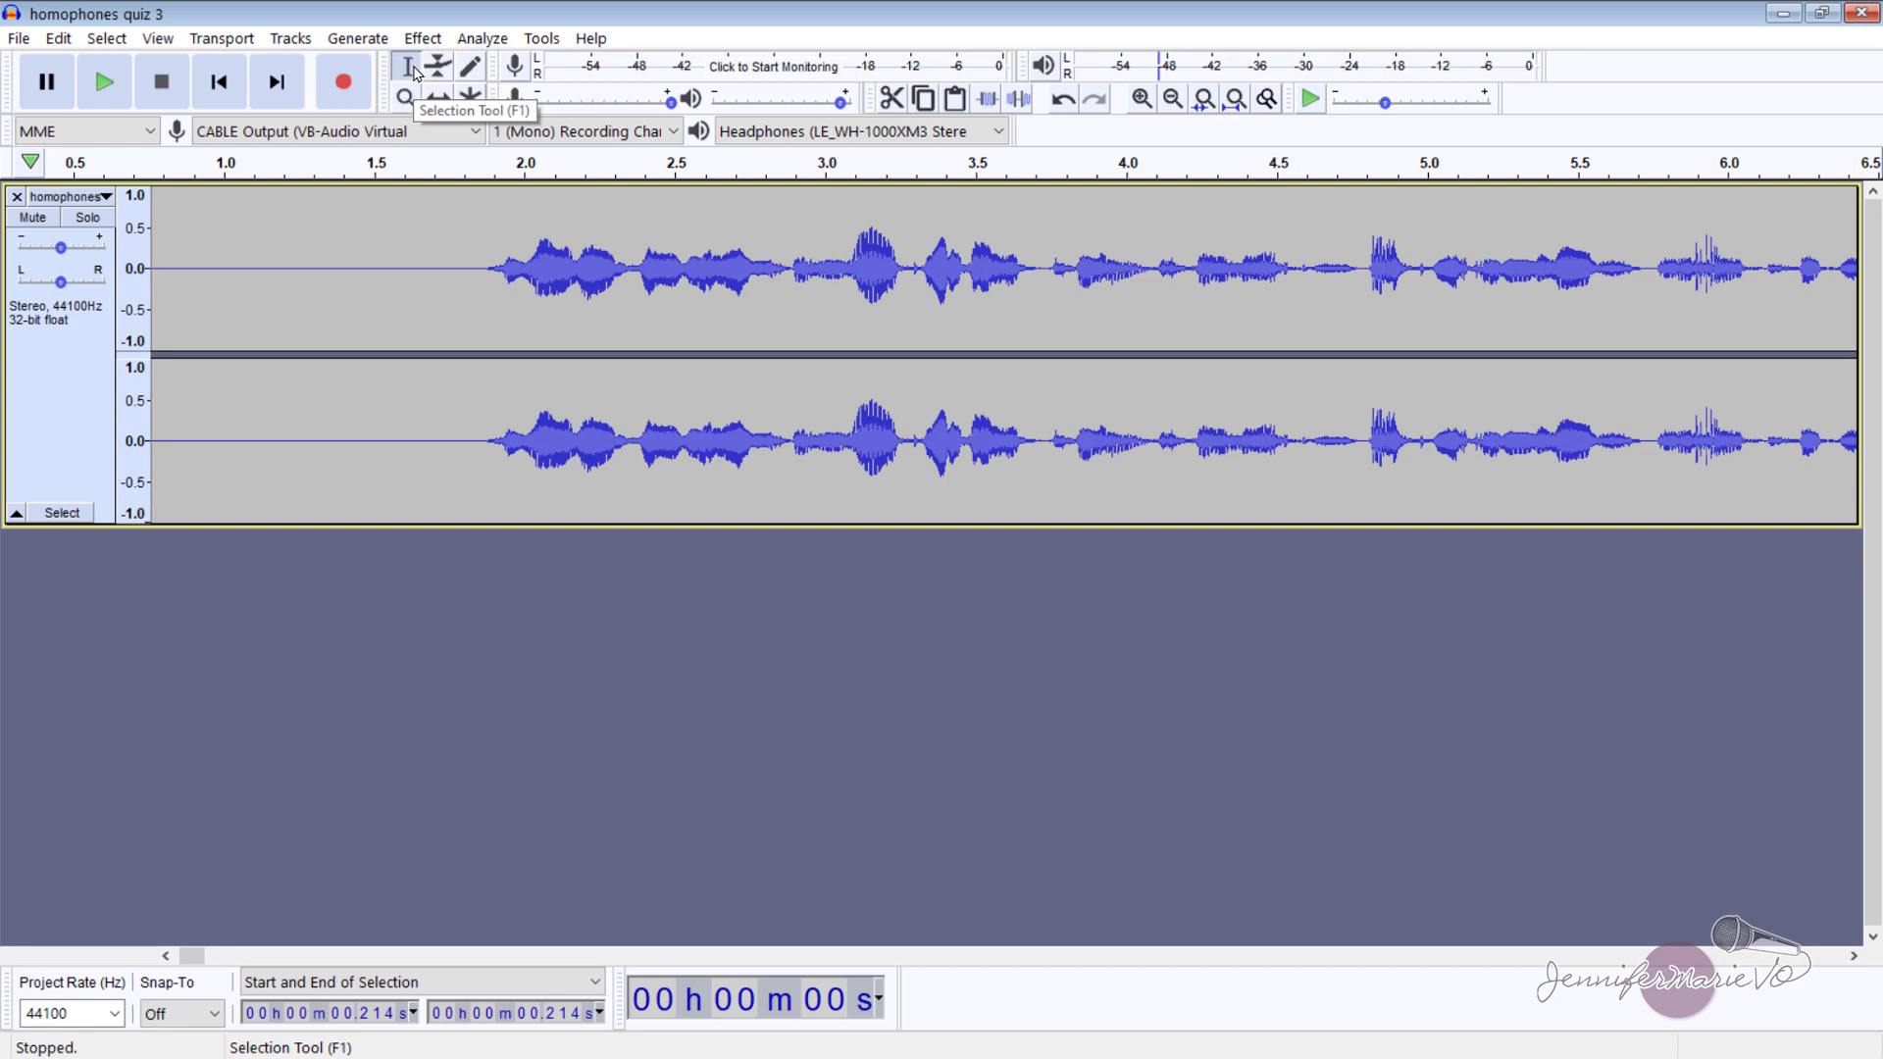
Select the quiet stretch before the speech and play it back twice
left_click(160, 272)
left_click_drag(160, 273, 456, 279)
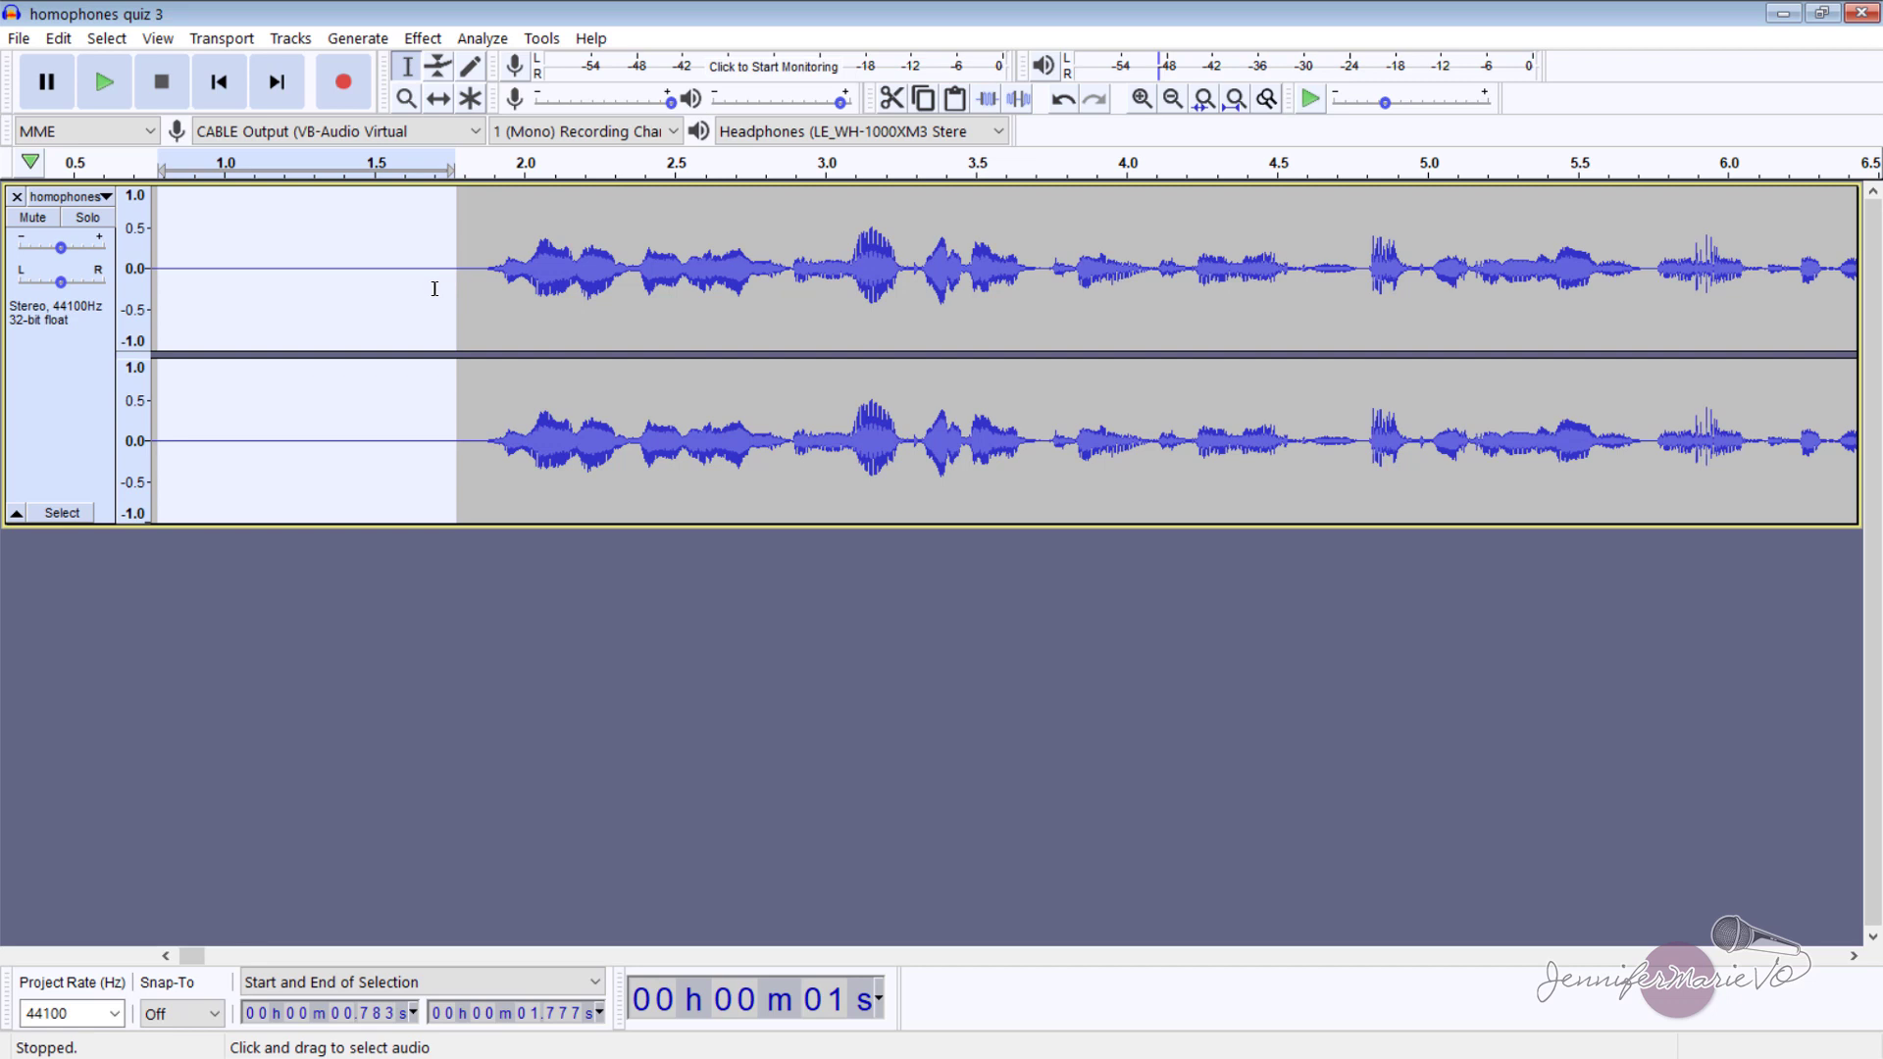
key("space")
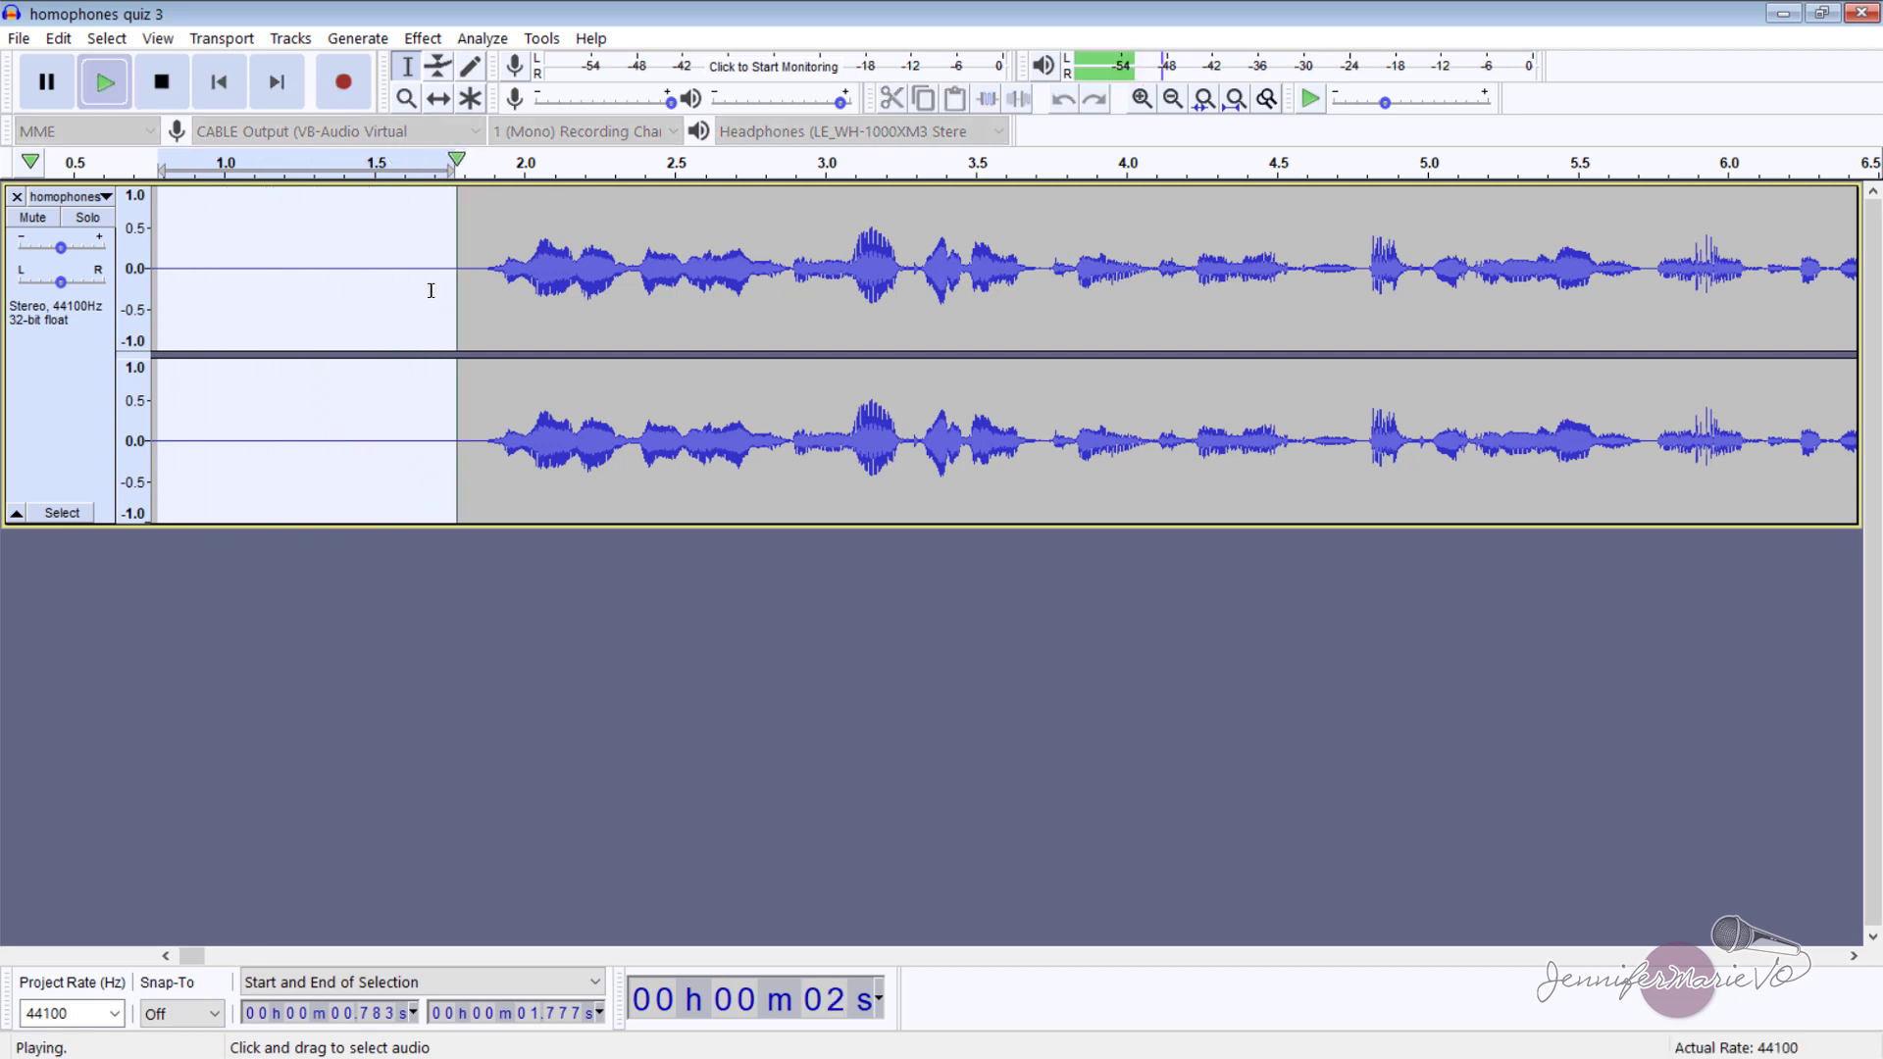
key("space")
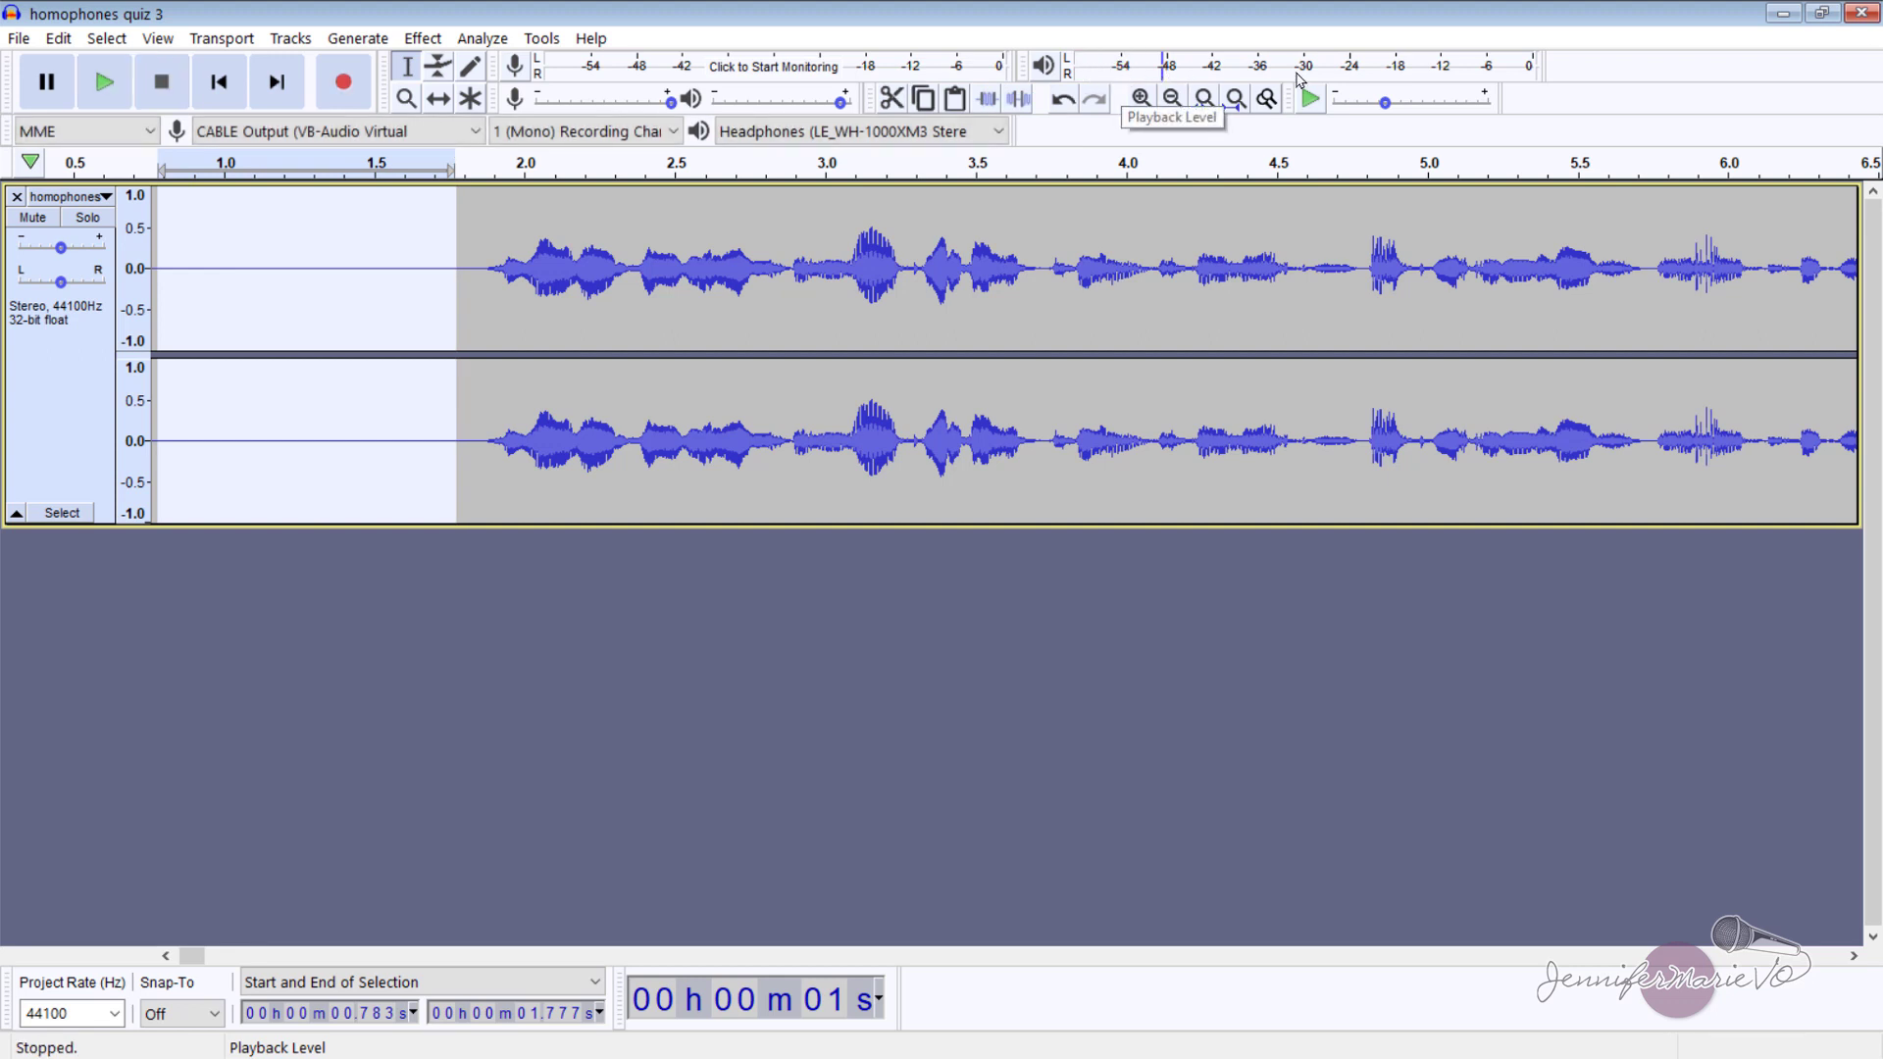
Reselect the silence from 0 to about 1.746 s and listen to it
left_click(314, 261)
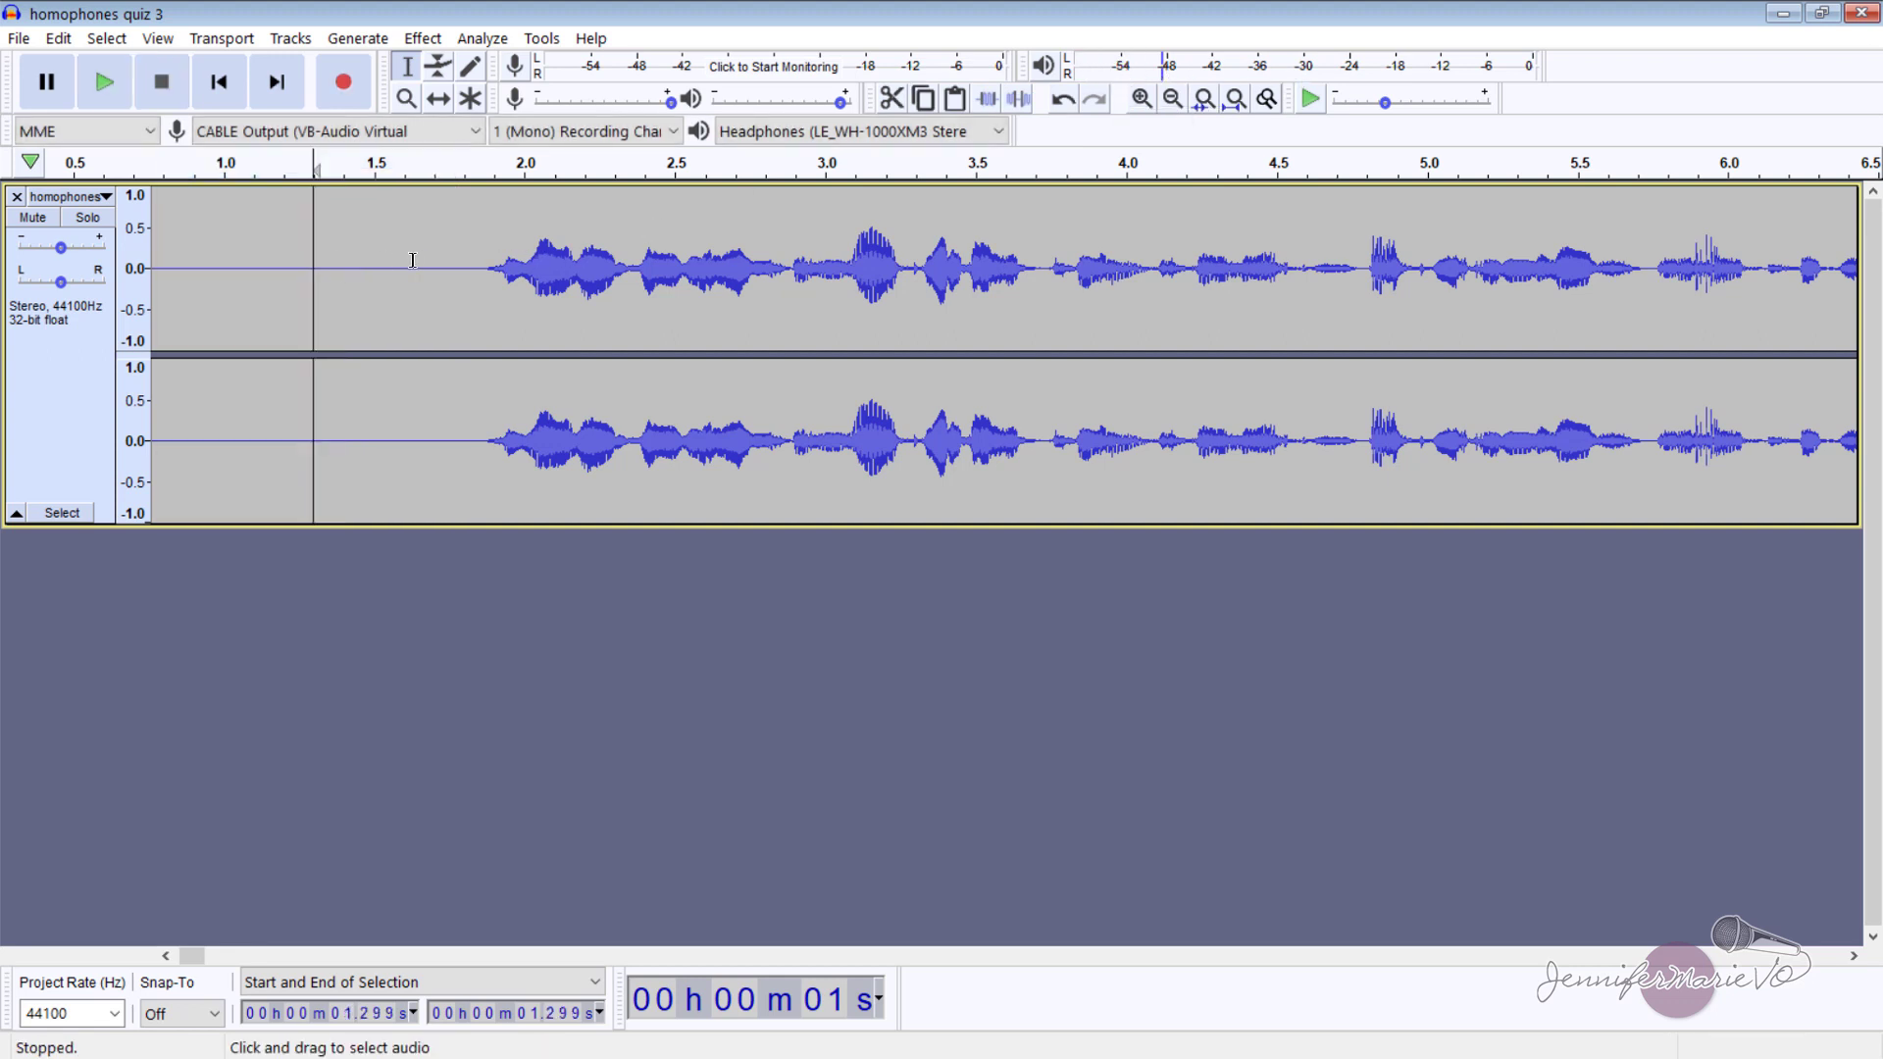
left_click_drag(441, 262, 147, 275)
key("space")
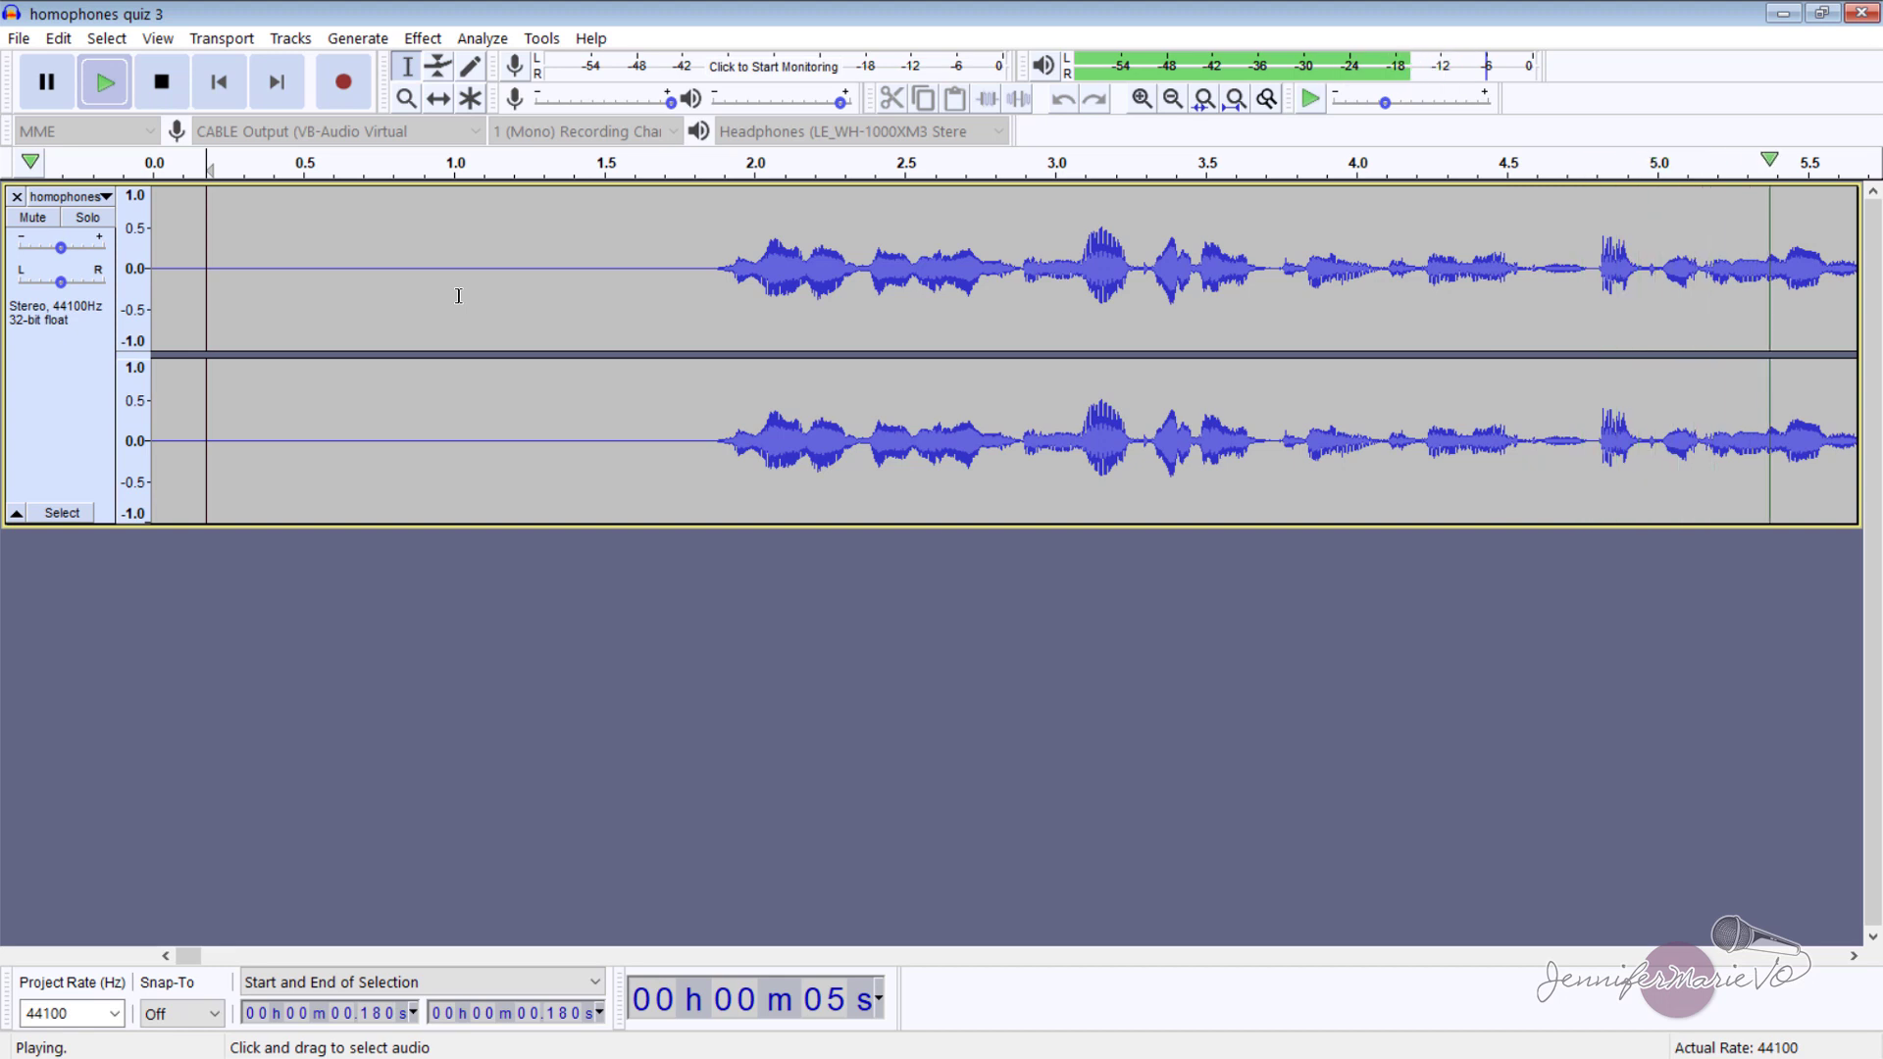
left_click(677, 285)
left_click_drag(677, 286, 137, 304)
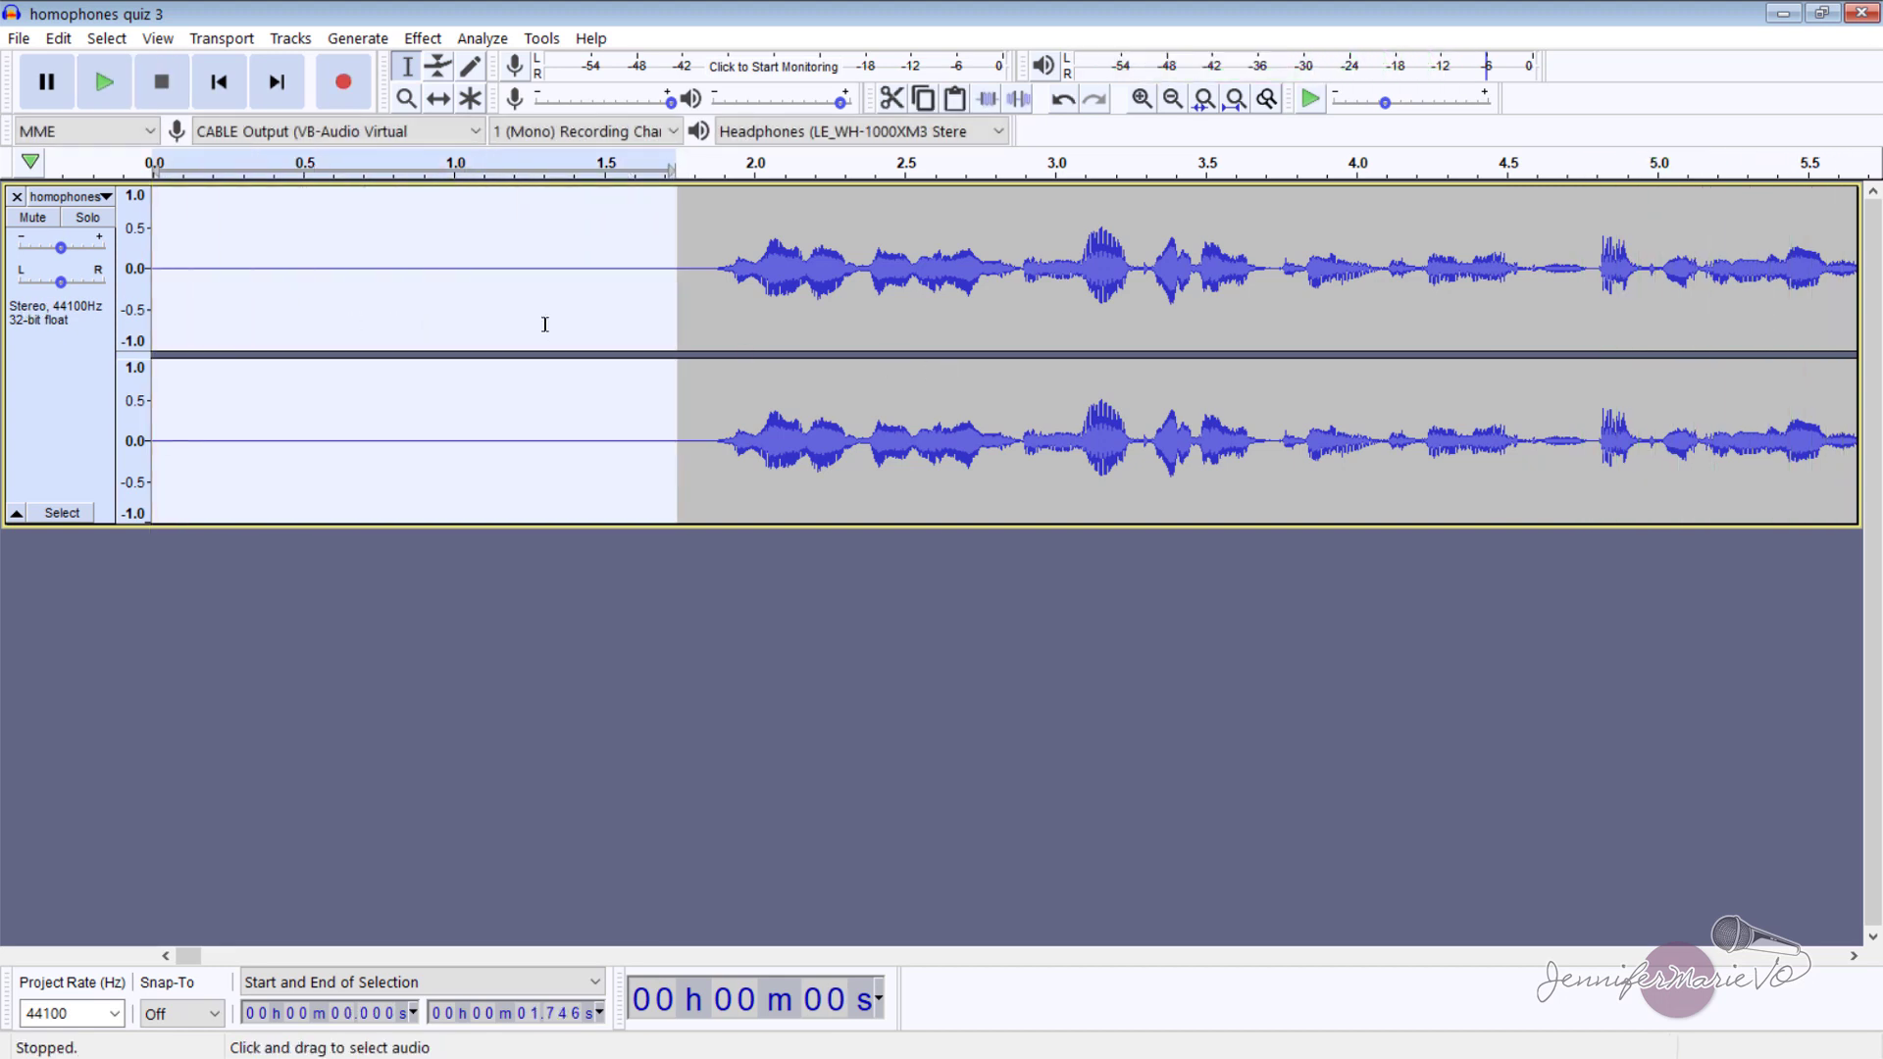
key("space")
Capture a Noise Reduction noise profile from the selected 0–1.746 s silence
left_click(424, 39)
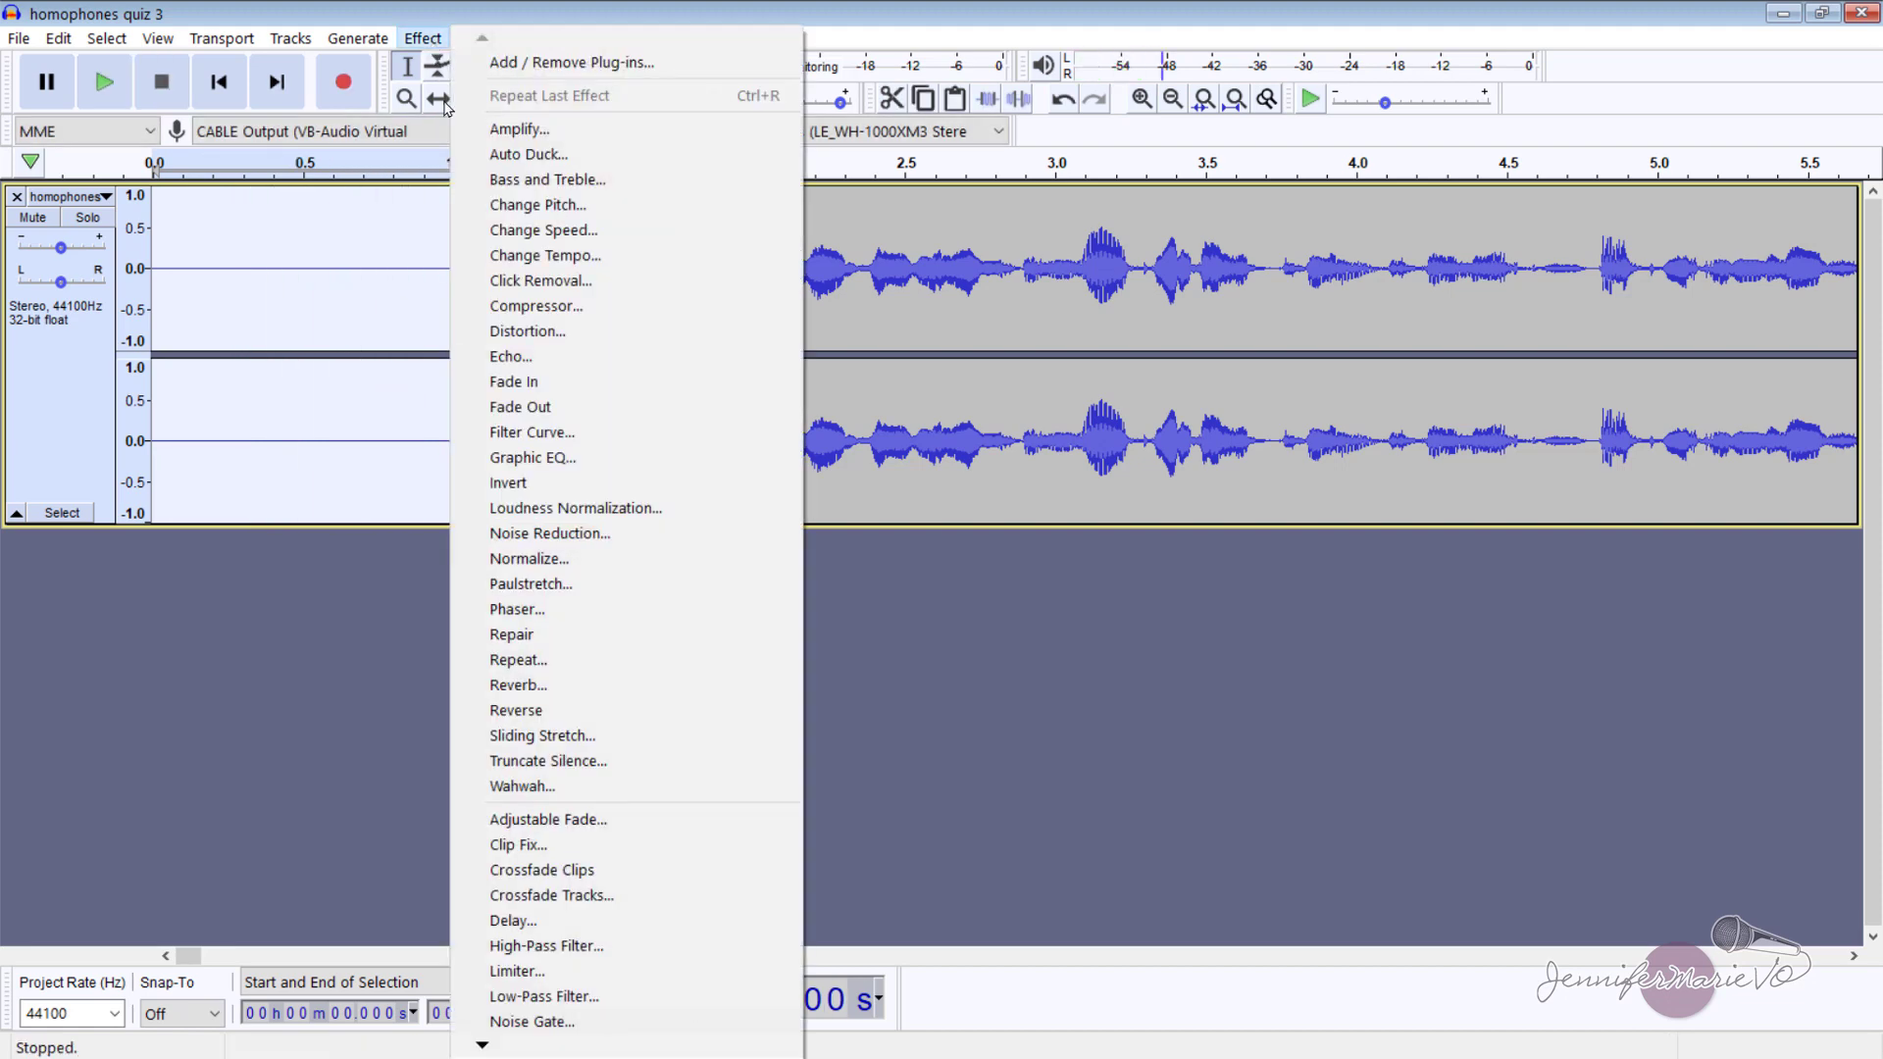
left_click(640, 534)
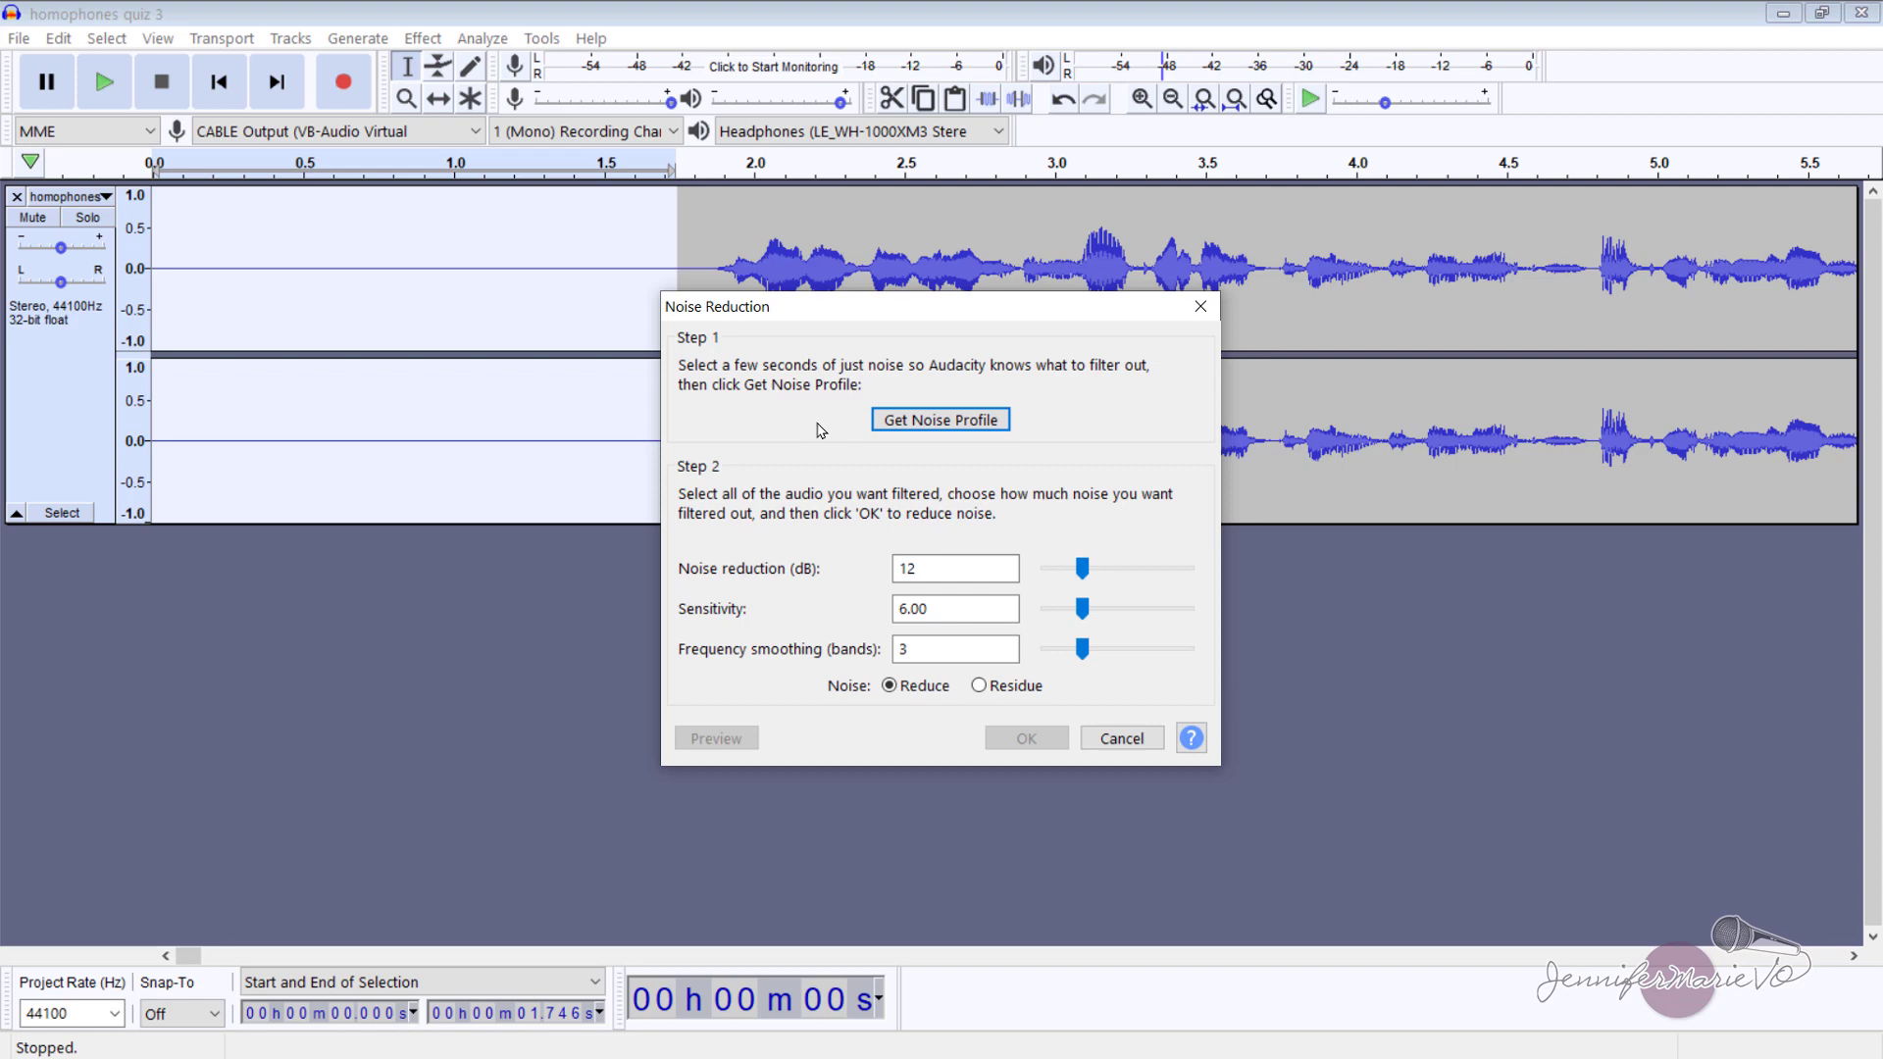
left_click(944, 424)
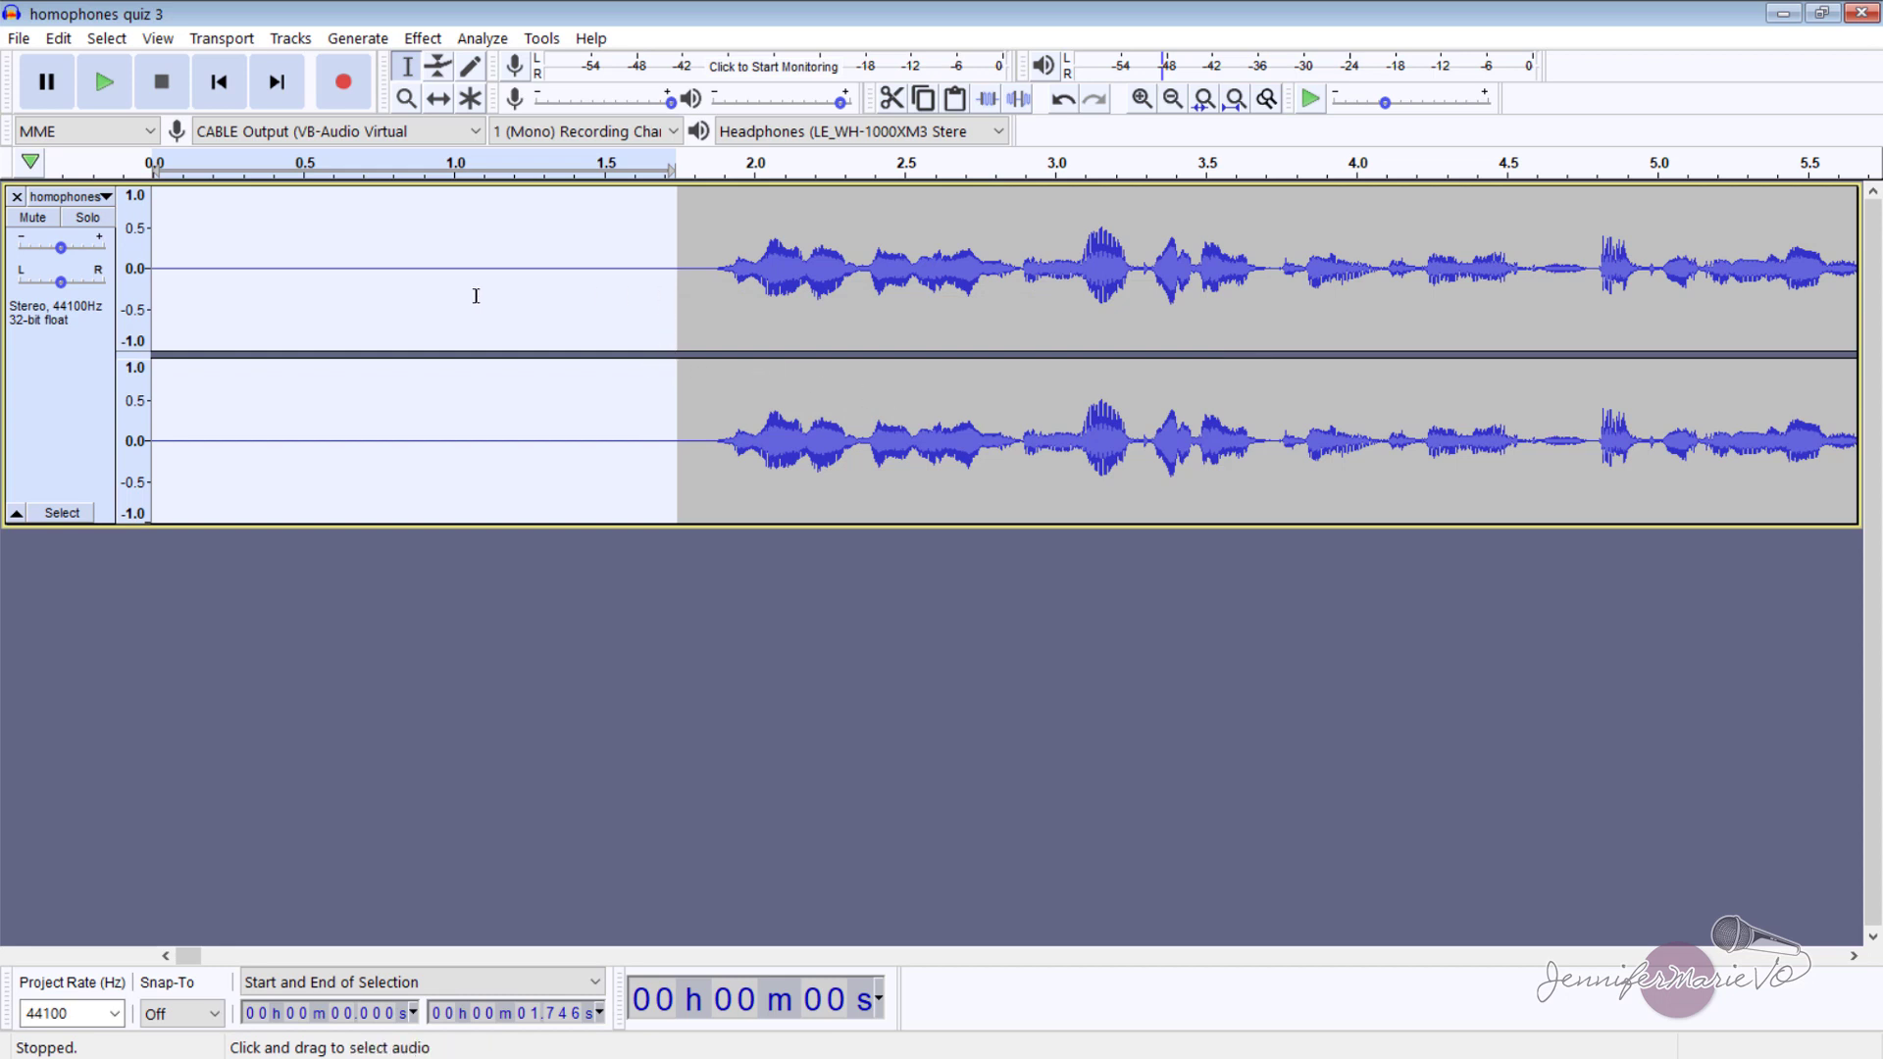
Select the entire recording and open Noise Reduction at 12 dB, sensitivity 6.00, smoothing 3
left_click(662, 295)
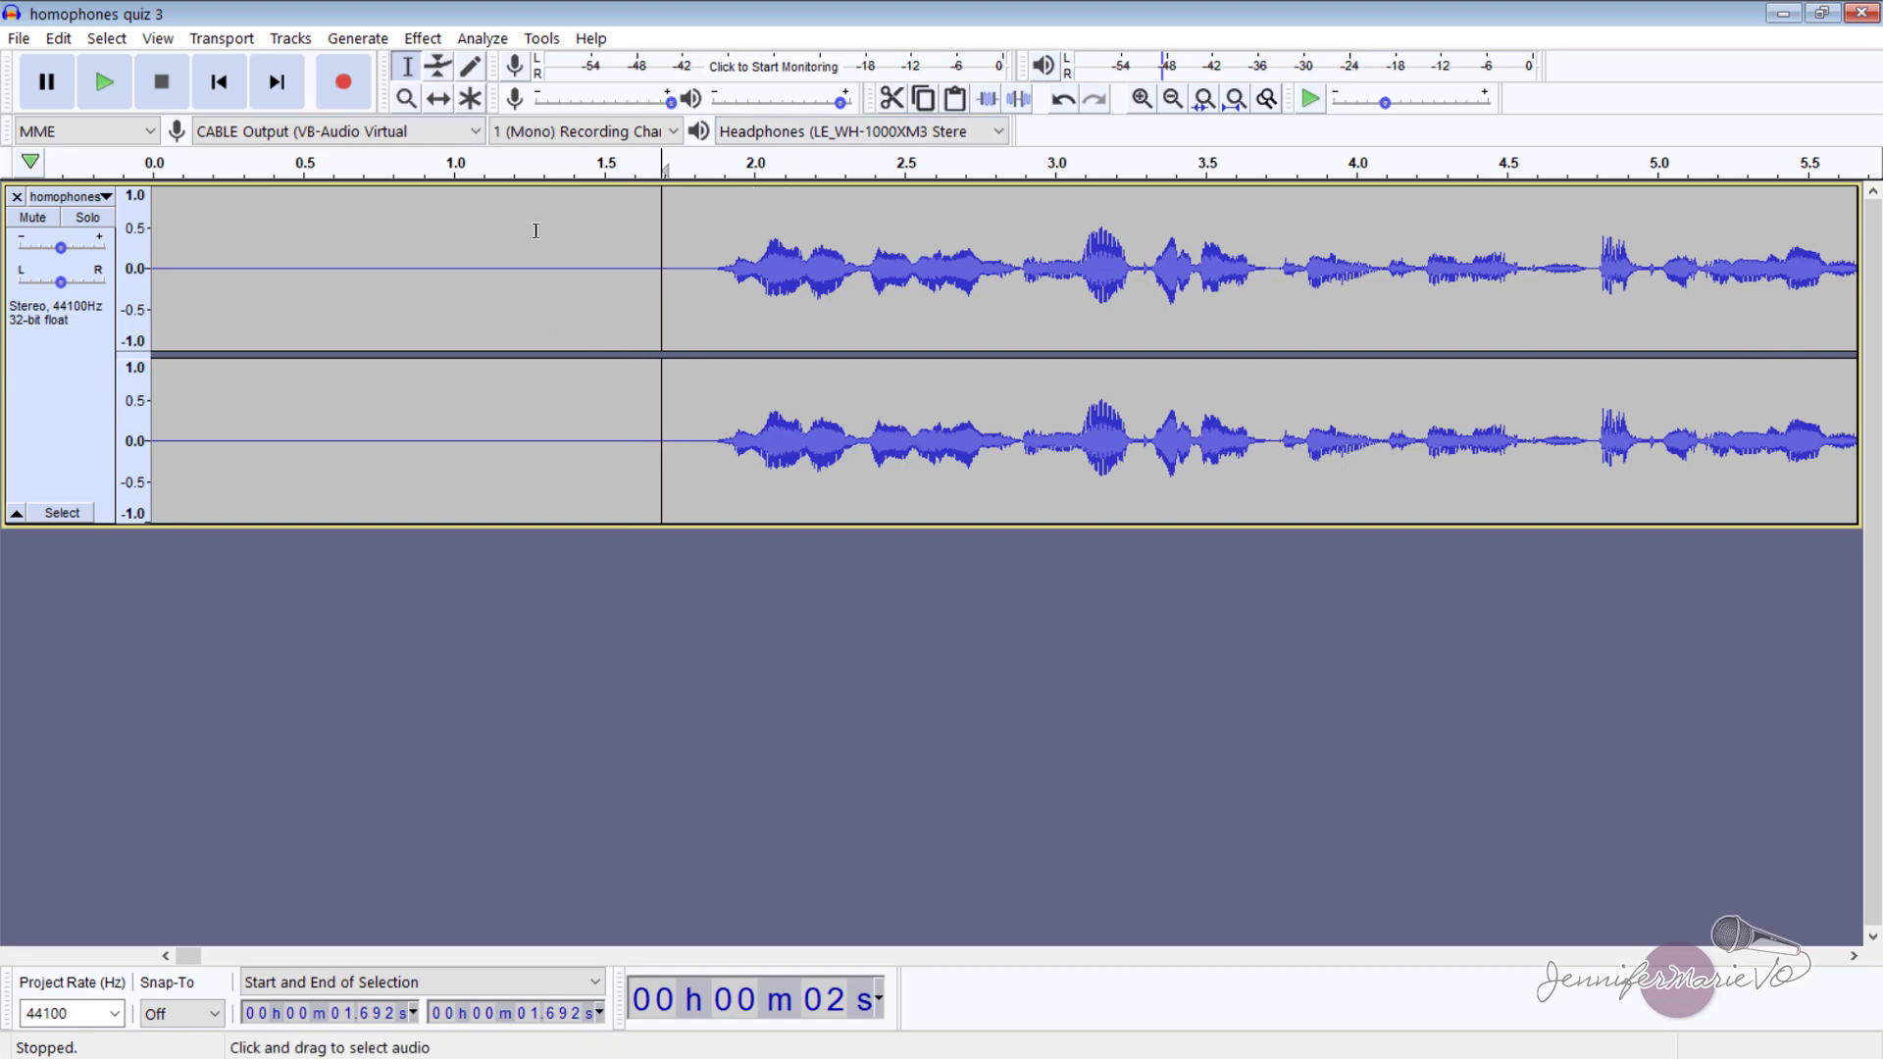
key("ctrl+a")
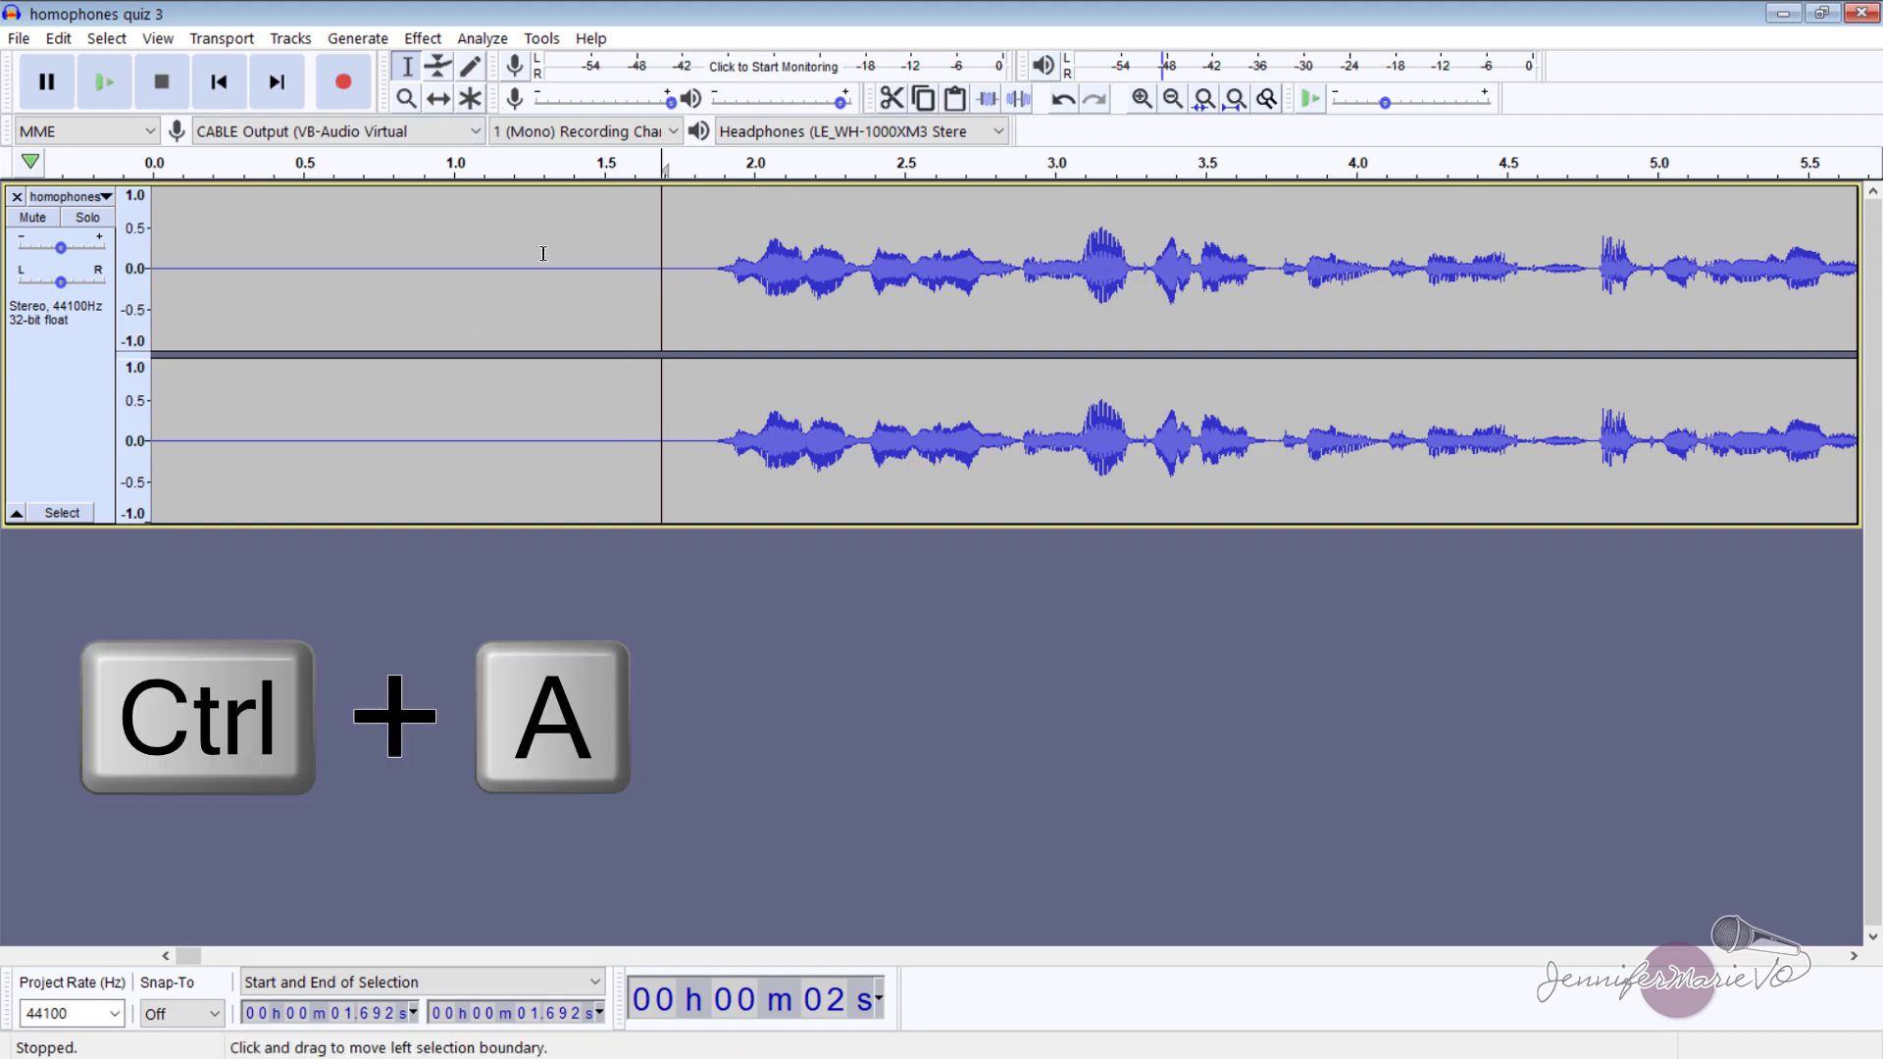
key("ctrl+a")
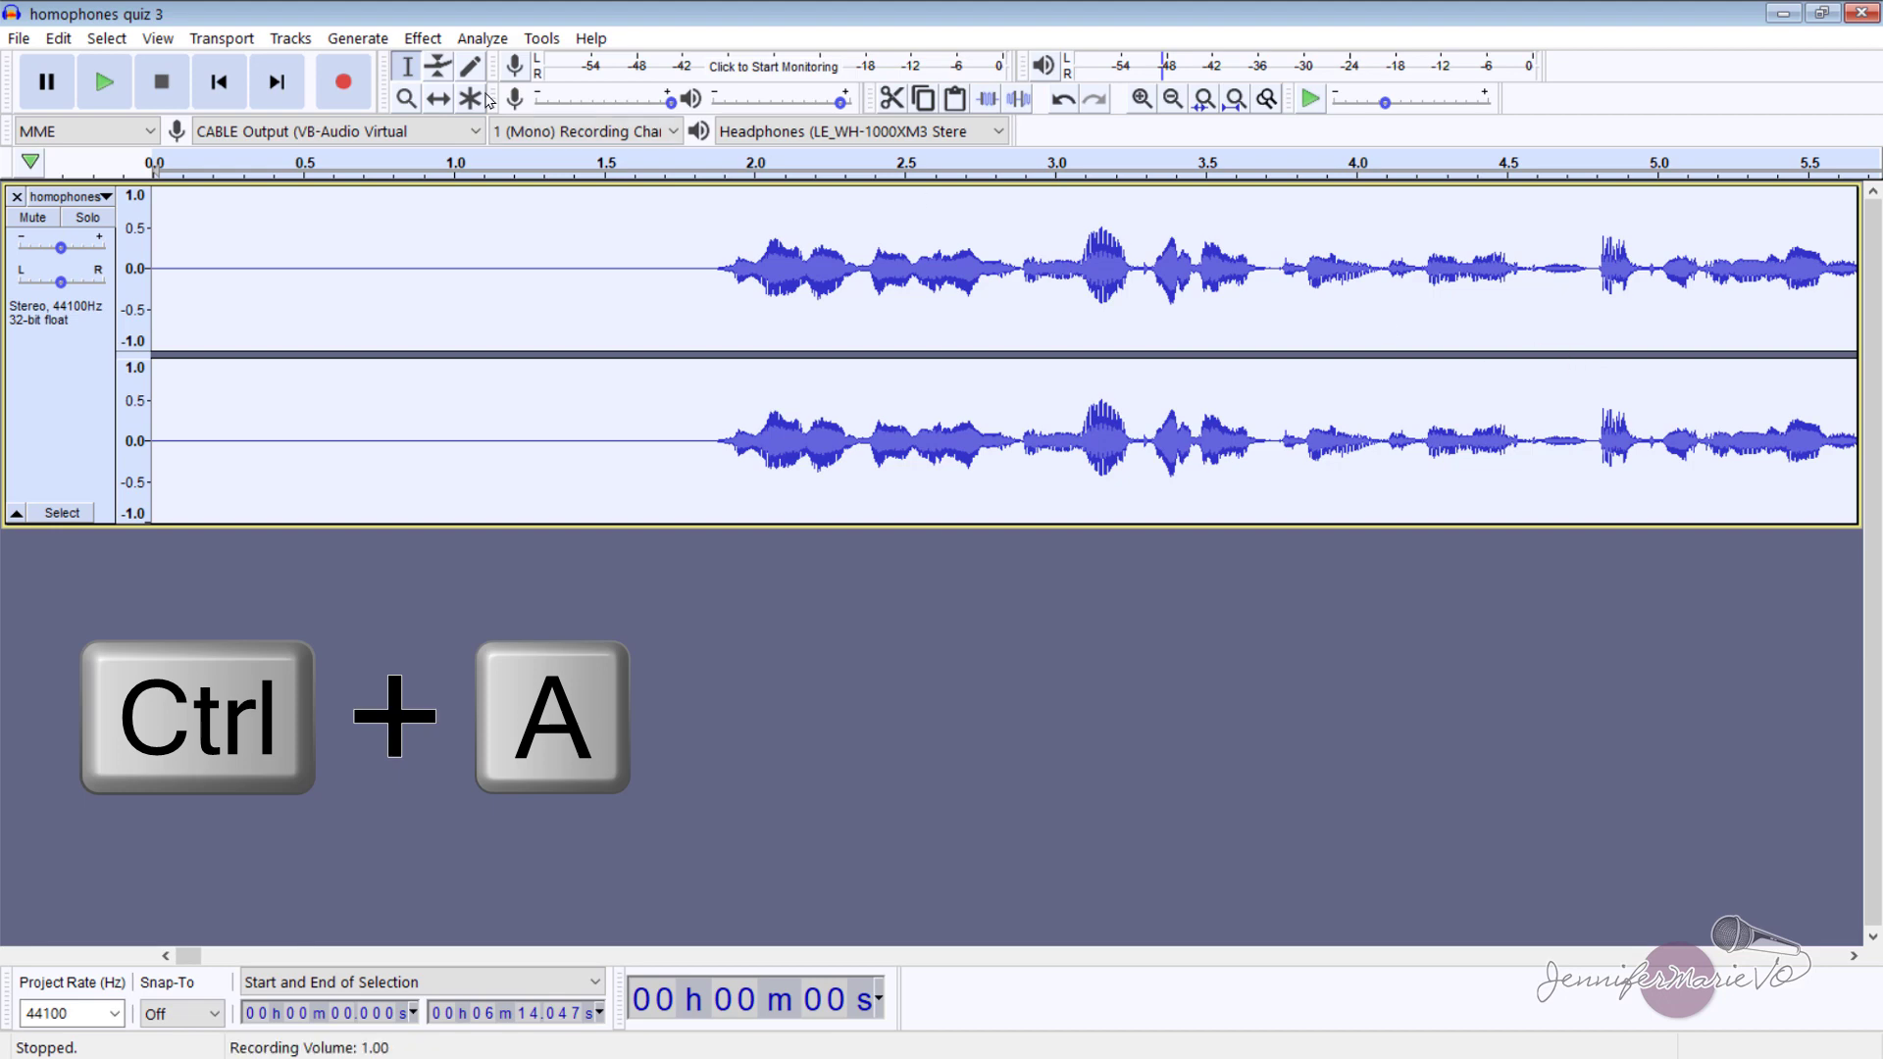
left_click(107, 38)
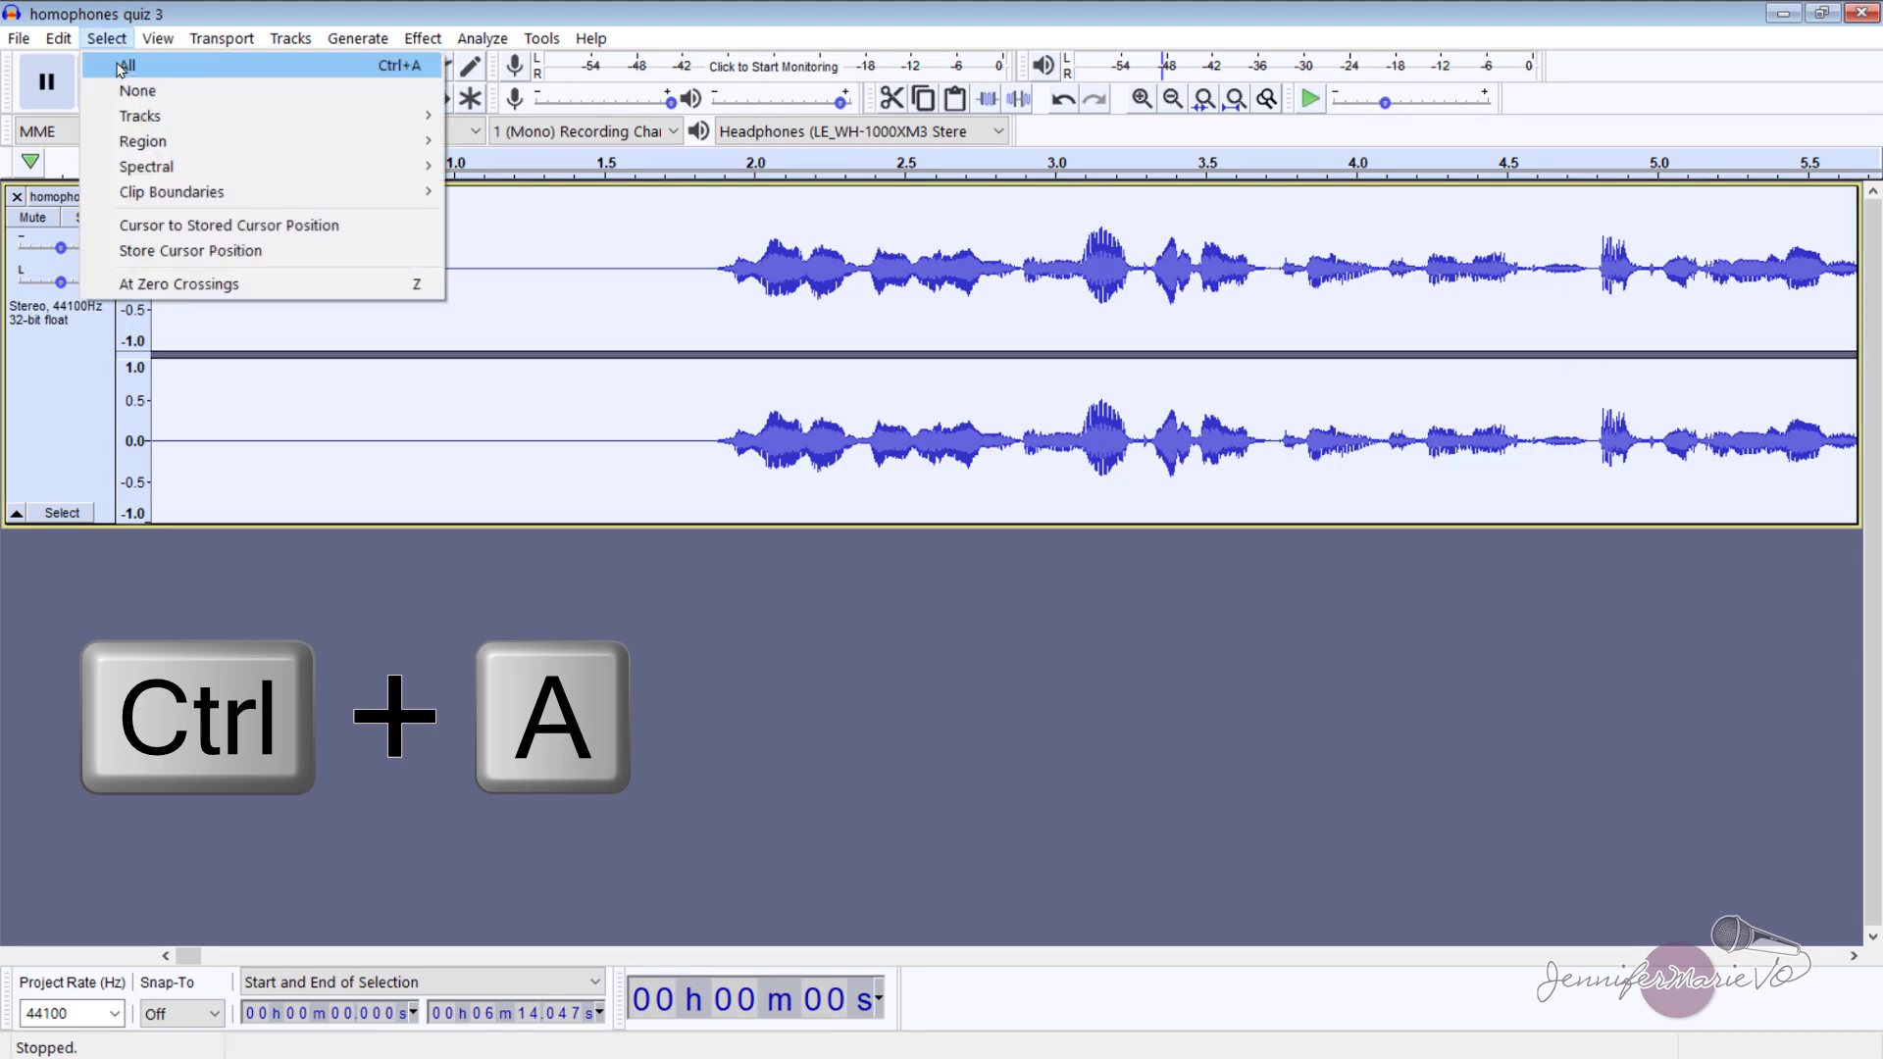
left_click(121, 66)
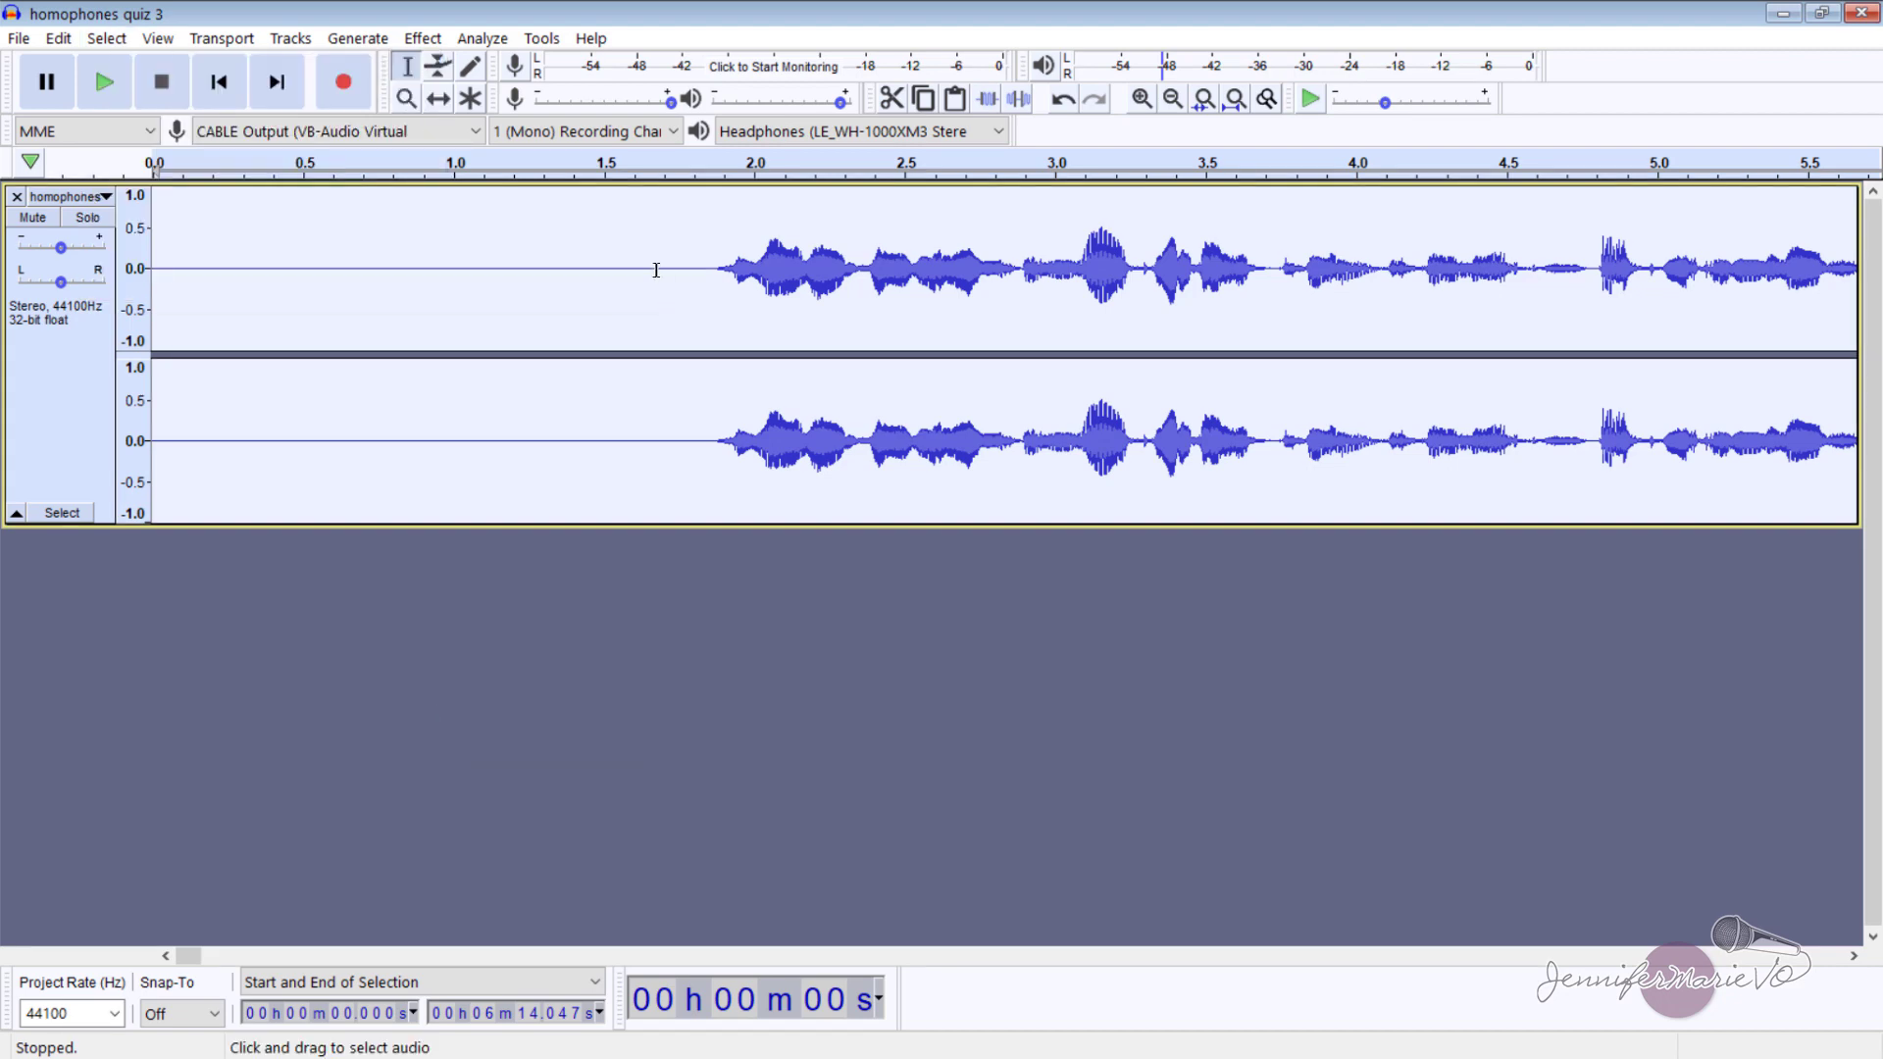
left_click(433, 41)
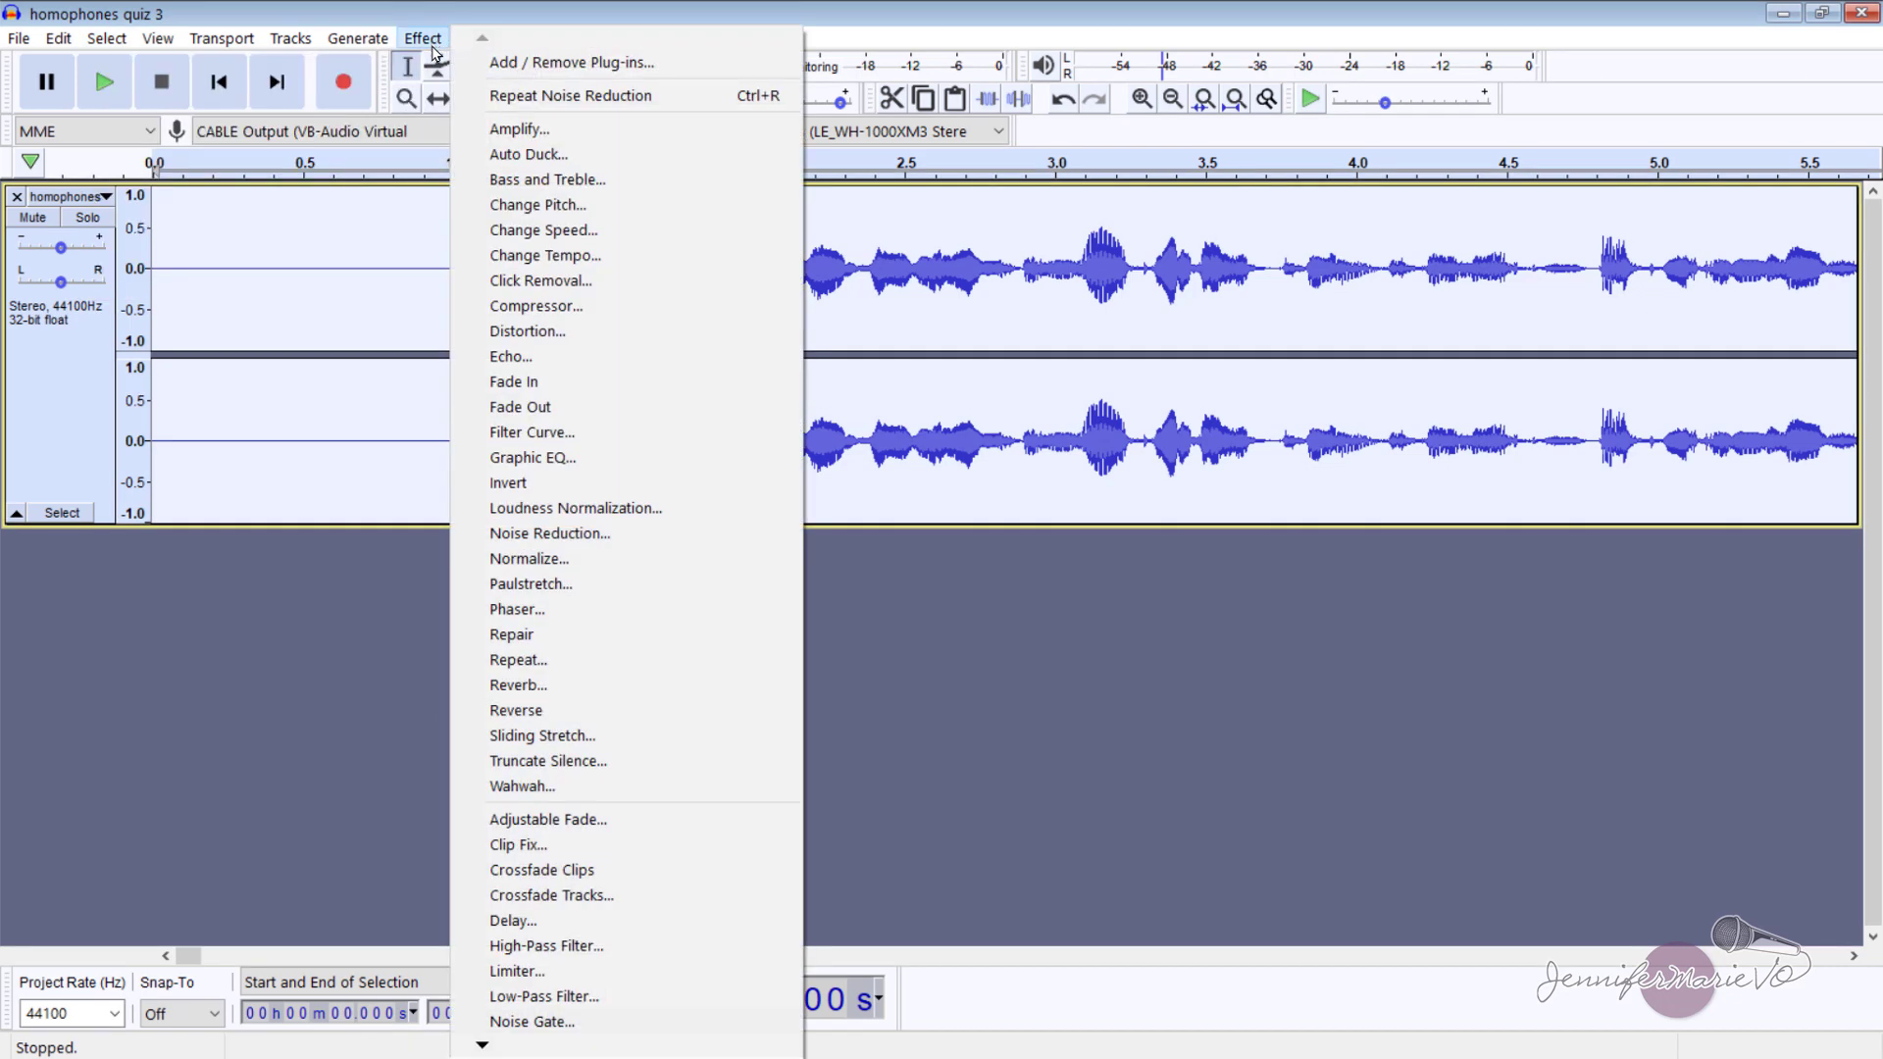
left_click(585, 539)
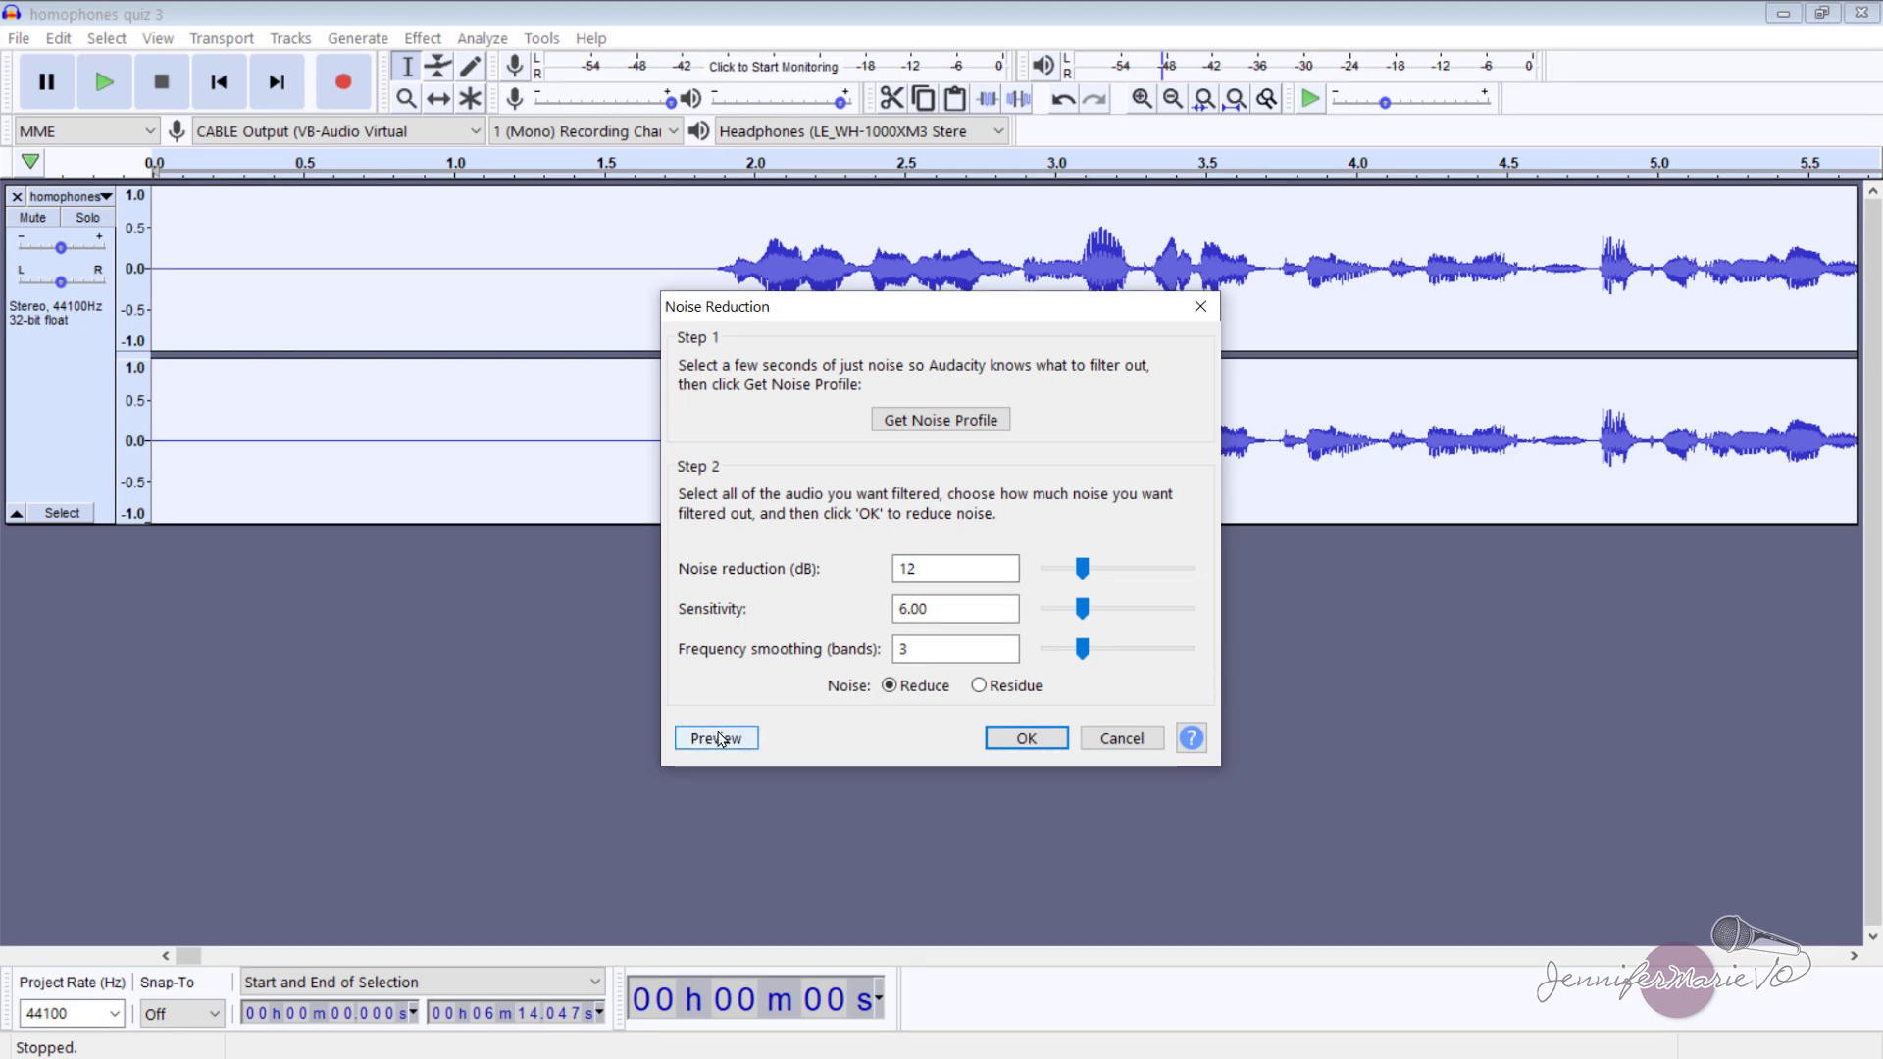
Apply the 12 dB noise reduction and play back the cleaned opening
left_click(1014, 745)
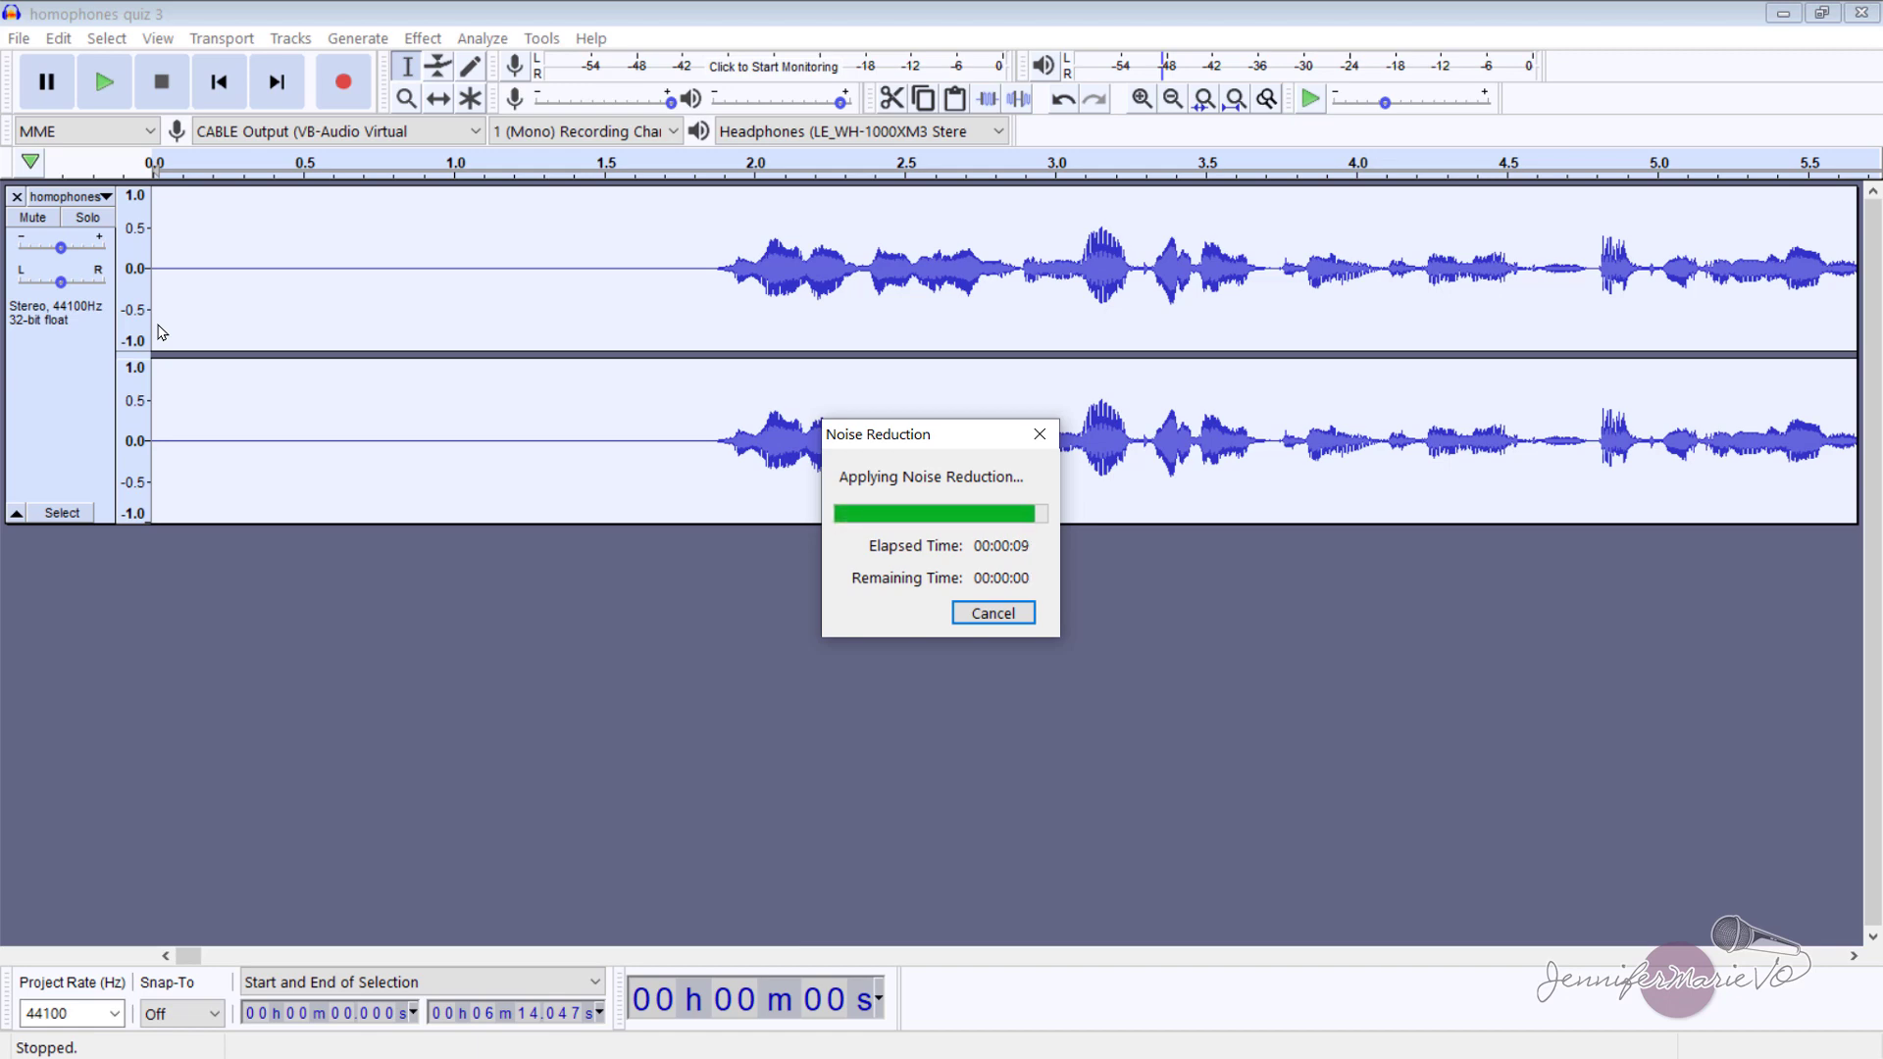
left_click(165, 294)
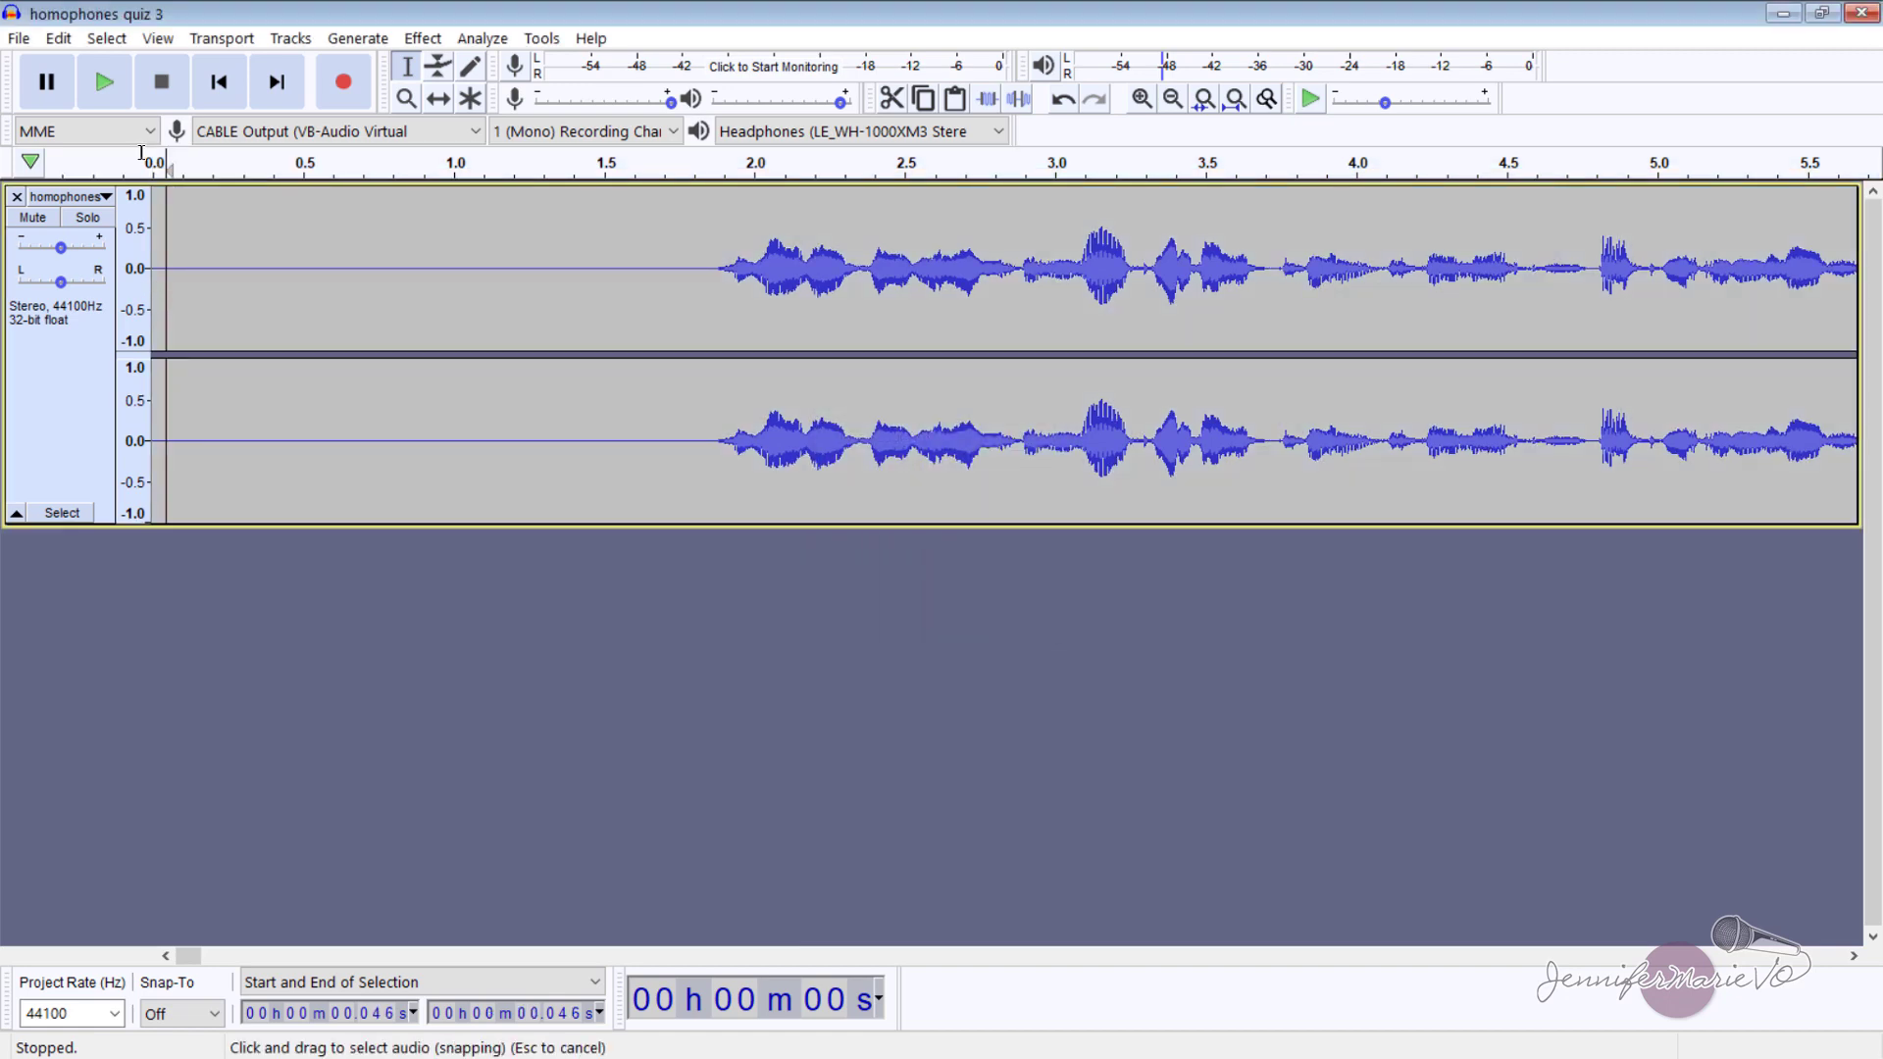
left_click(105, 83)
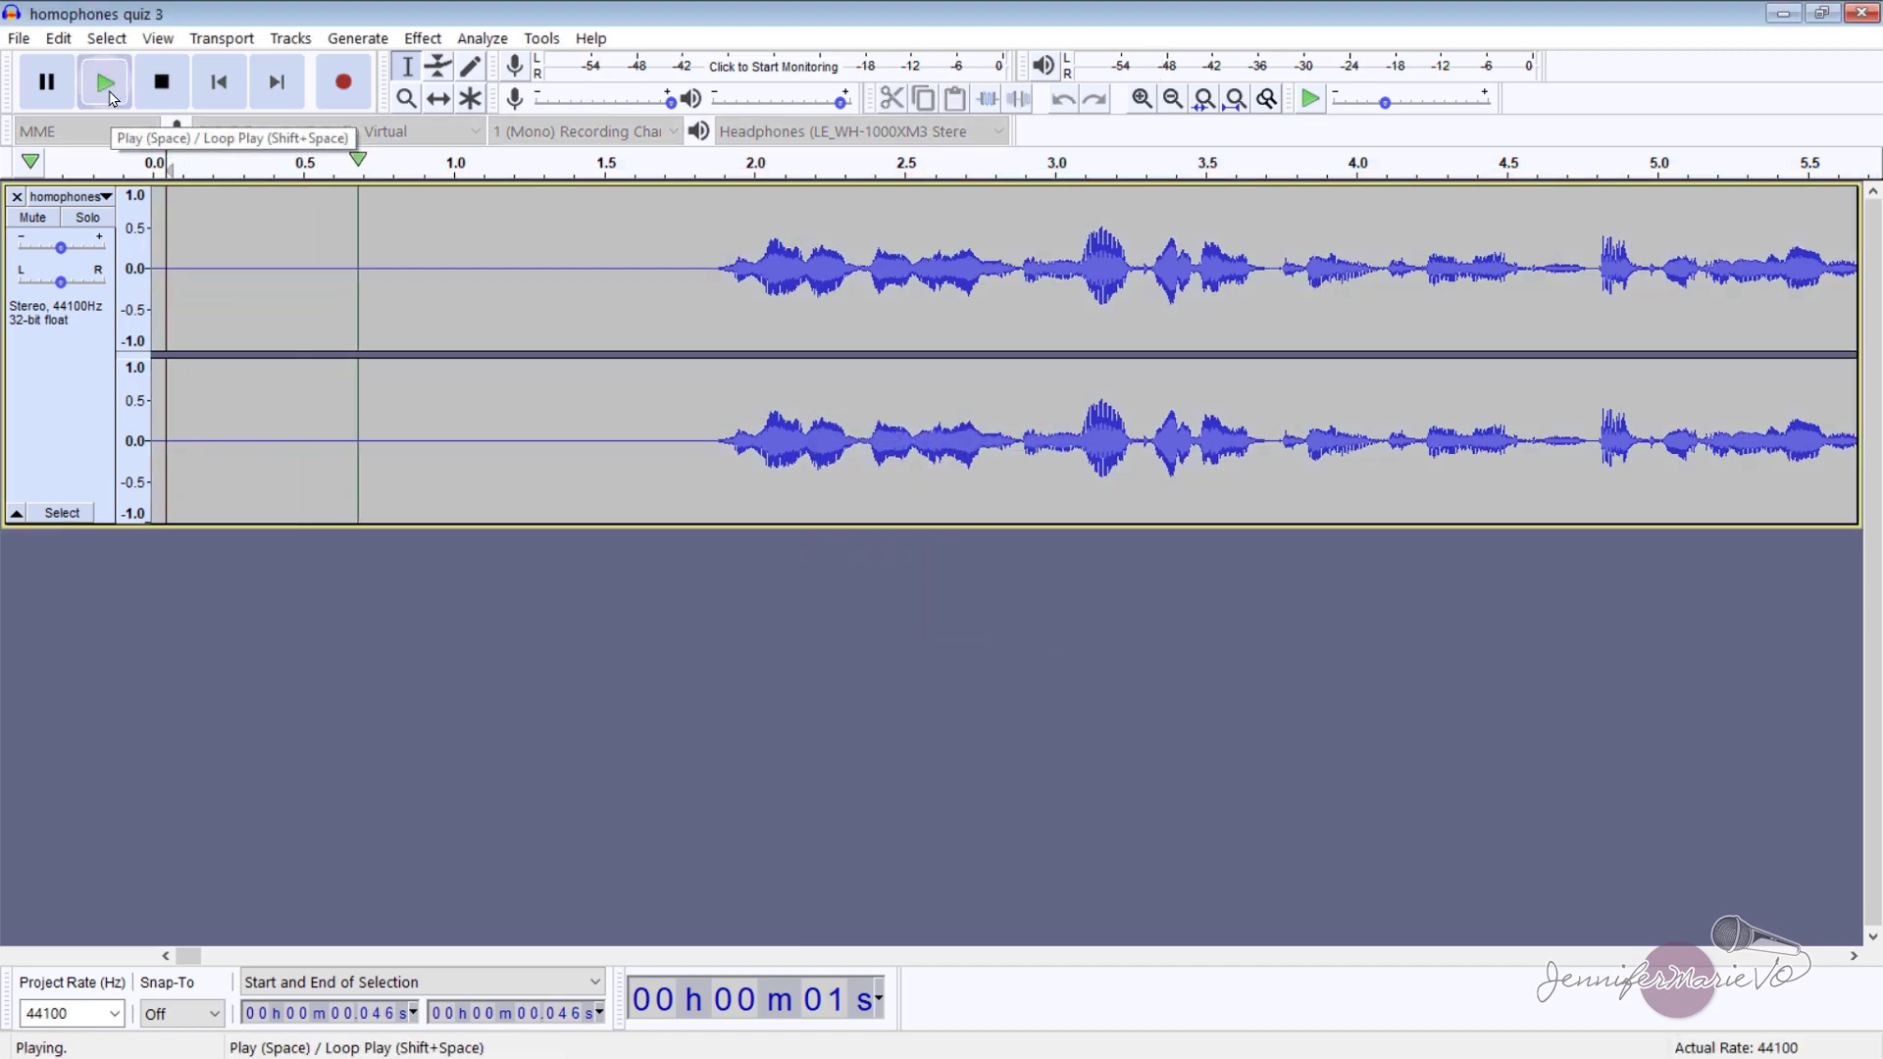
left_click(163, 83)
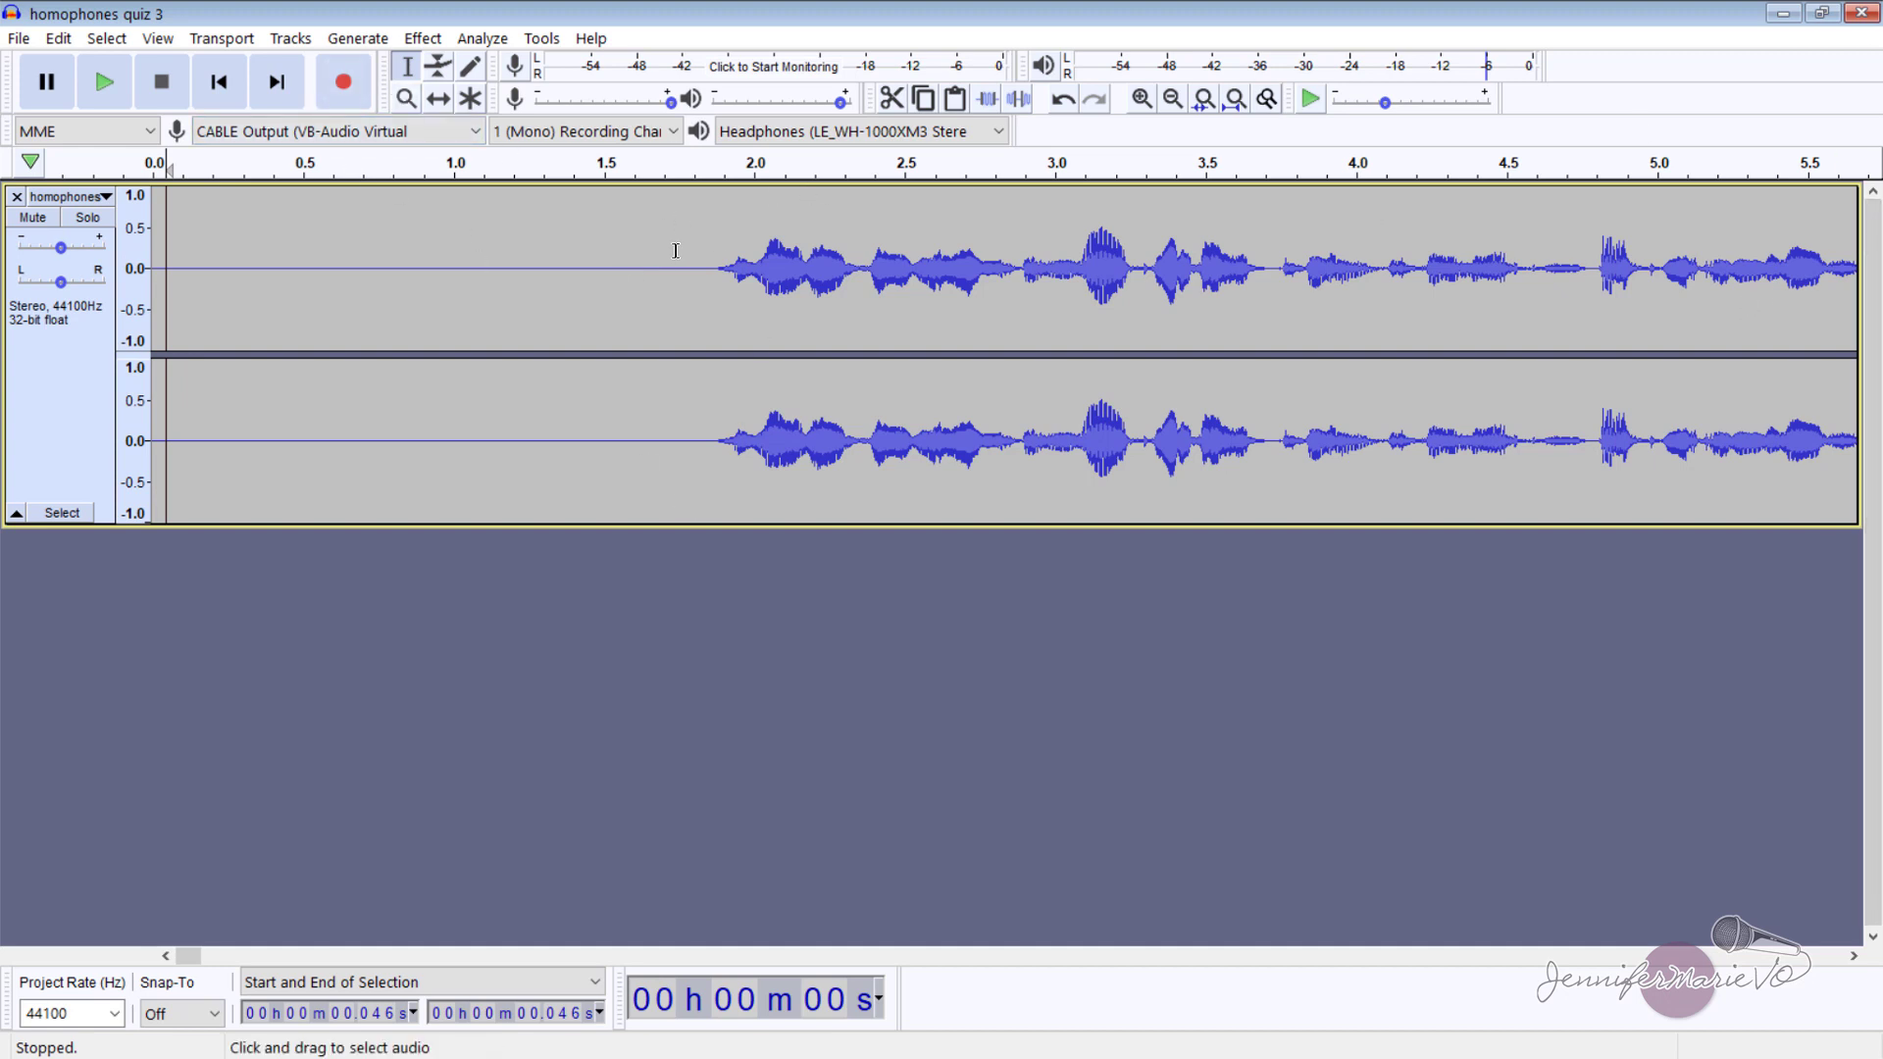
Zoom the view to the 3:30–4:05 region of the recording
left_click_drag(654, 287, 112, 290)
left_click(549, 279)
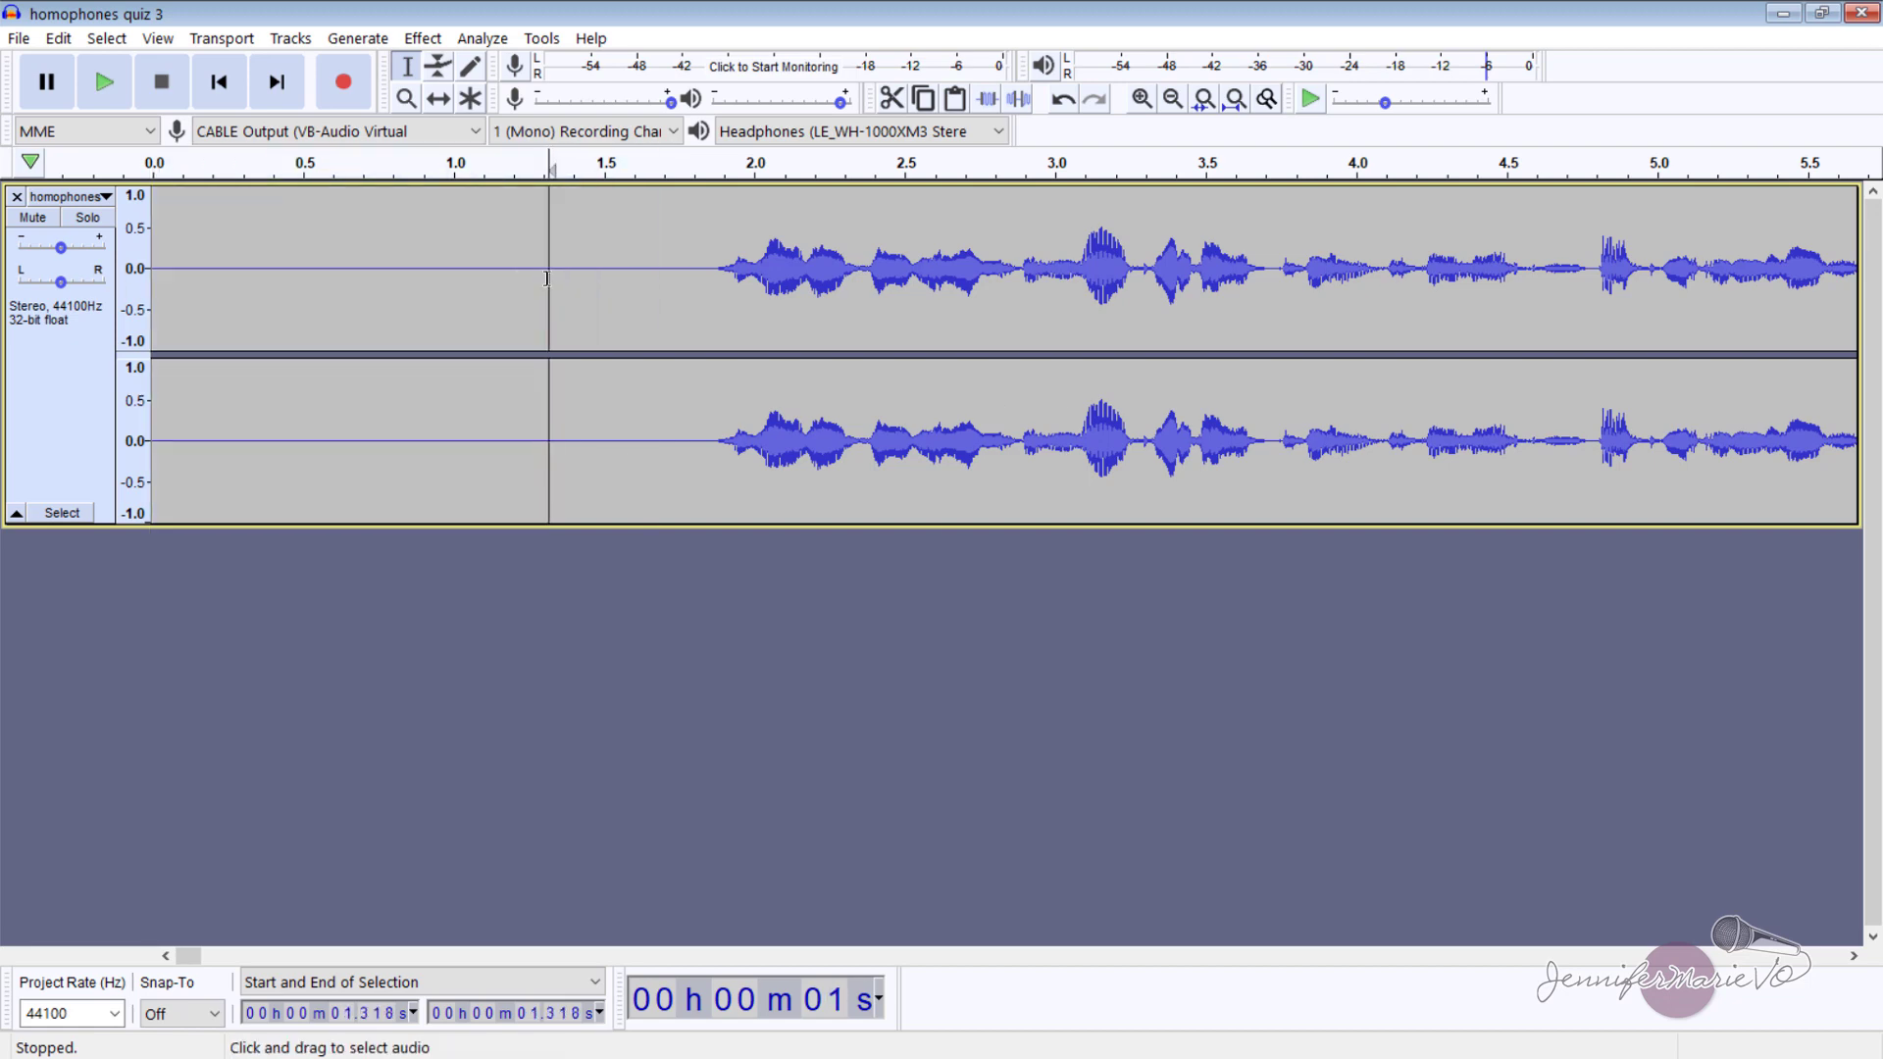
left_click(406, 98)
right_click(485, 288)
right_click(485, 288)
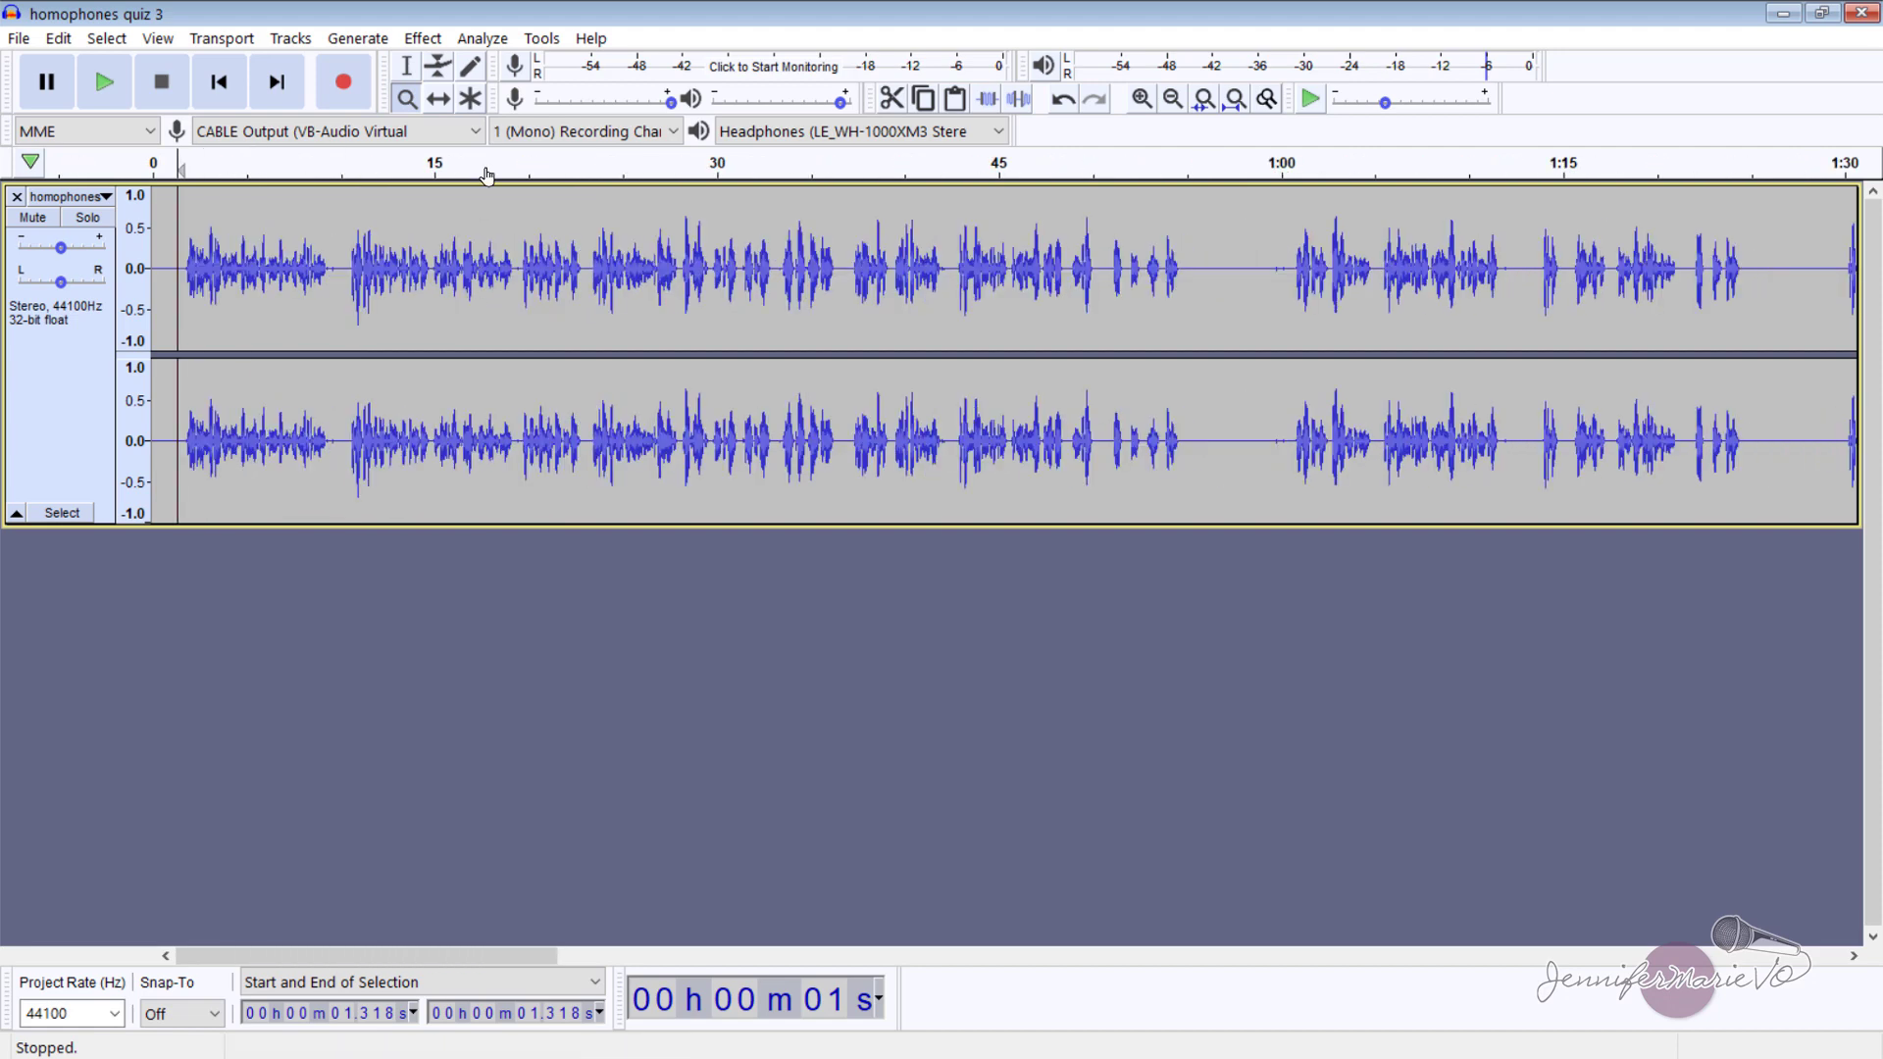
left_click(406, 66)
left_click(406, 98)
left_click_drag(569, 206, 1186, 370)
right_click(885, 312)
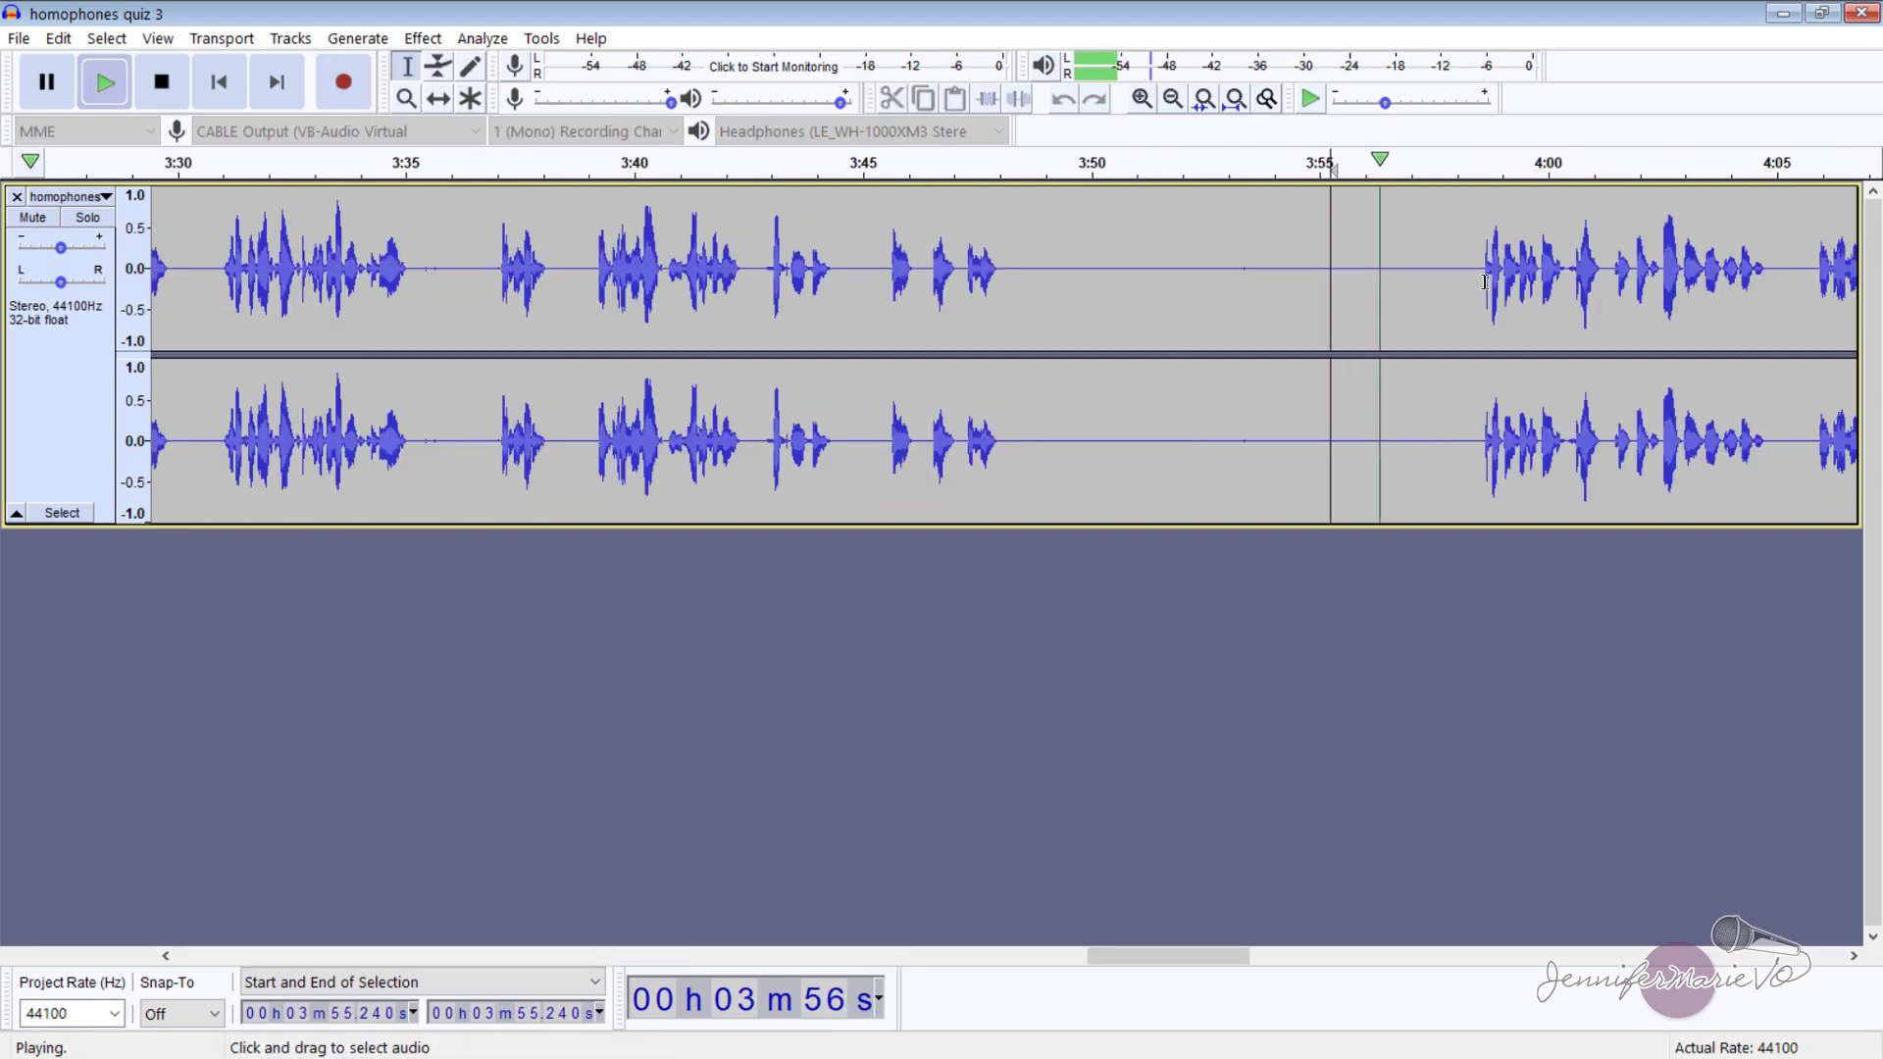
Select the silent gap from about 3:55 to 3:58 and listen to it
left_click_drag(1464, 294, 1326, 293)
key("space")
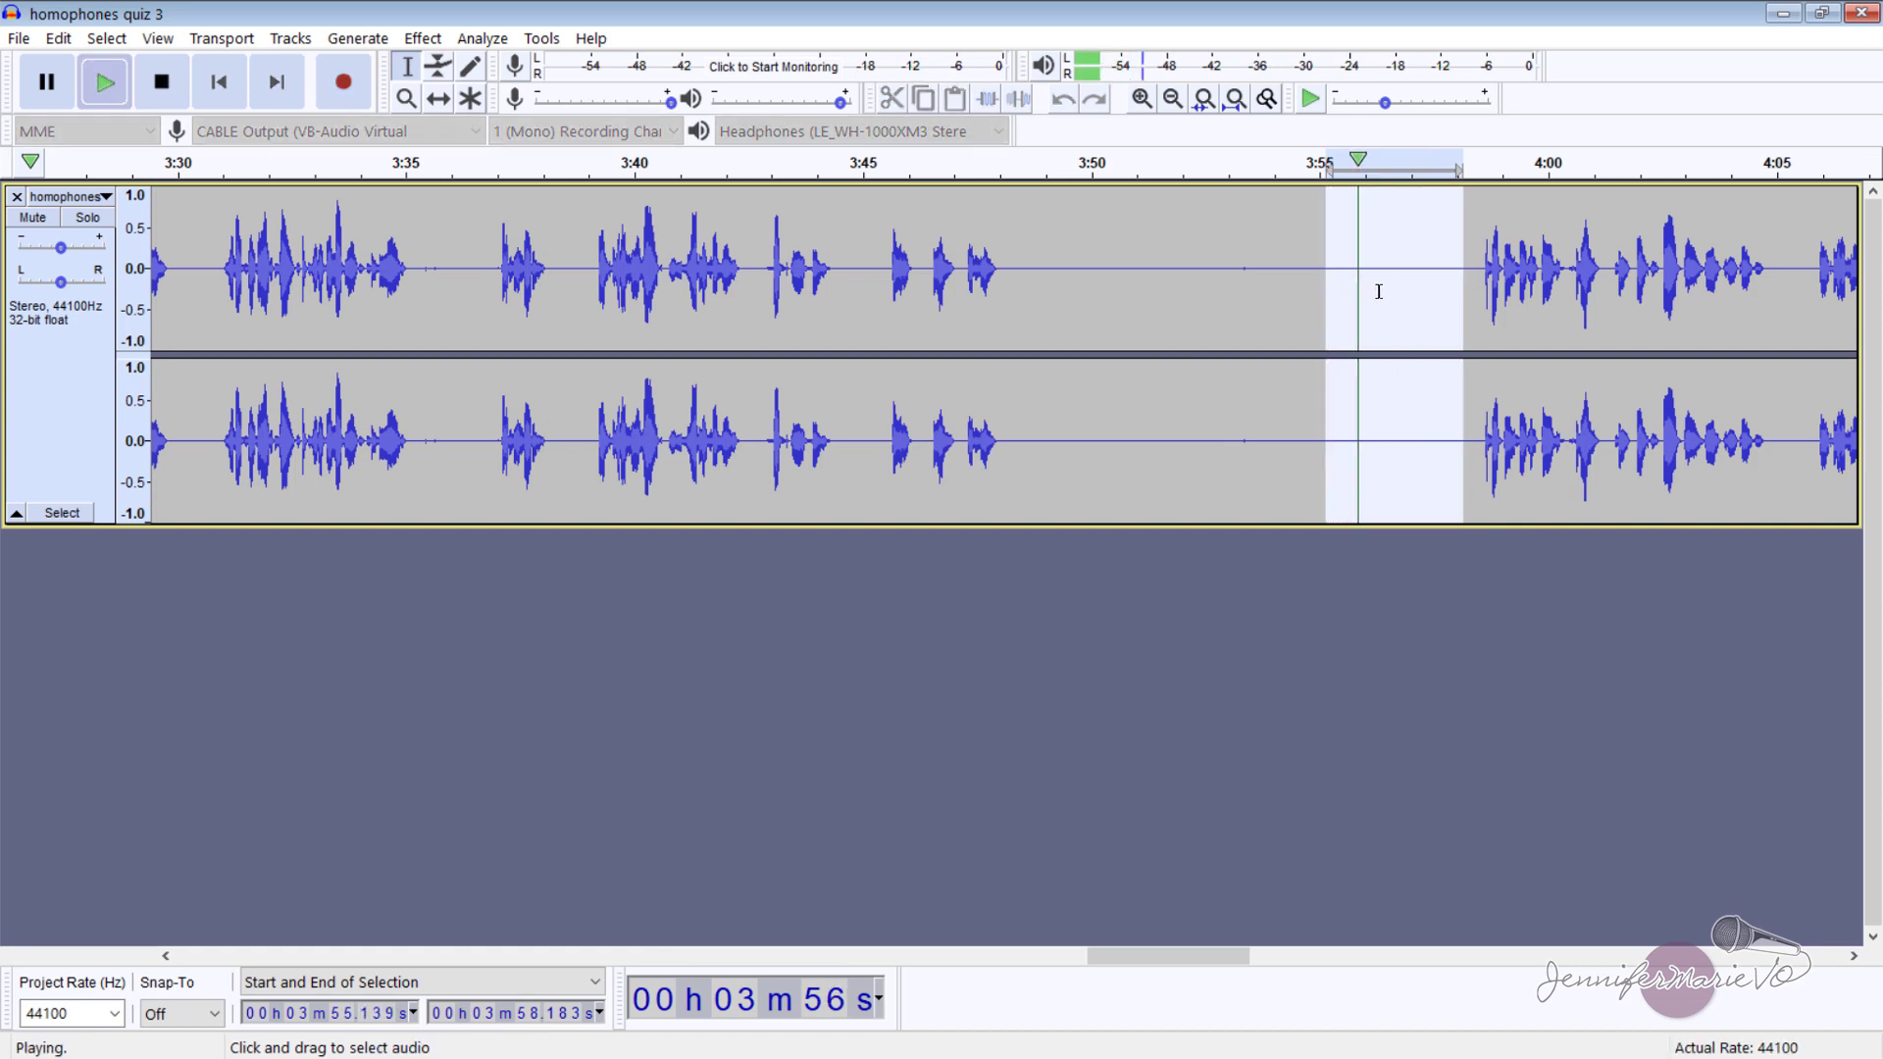
key("space")
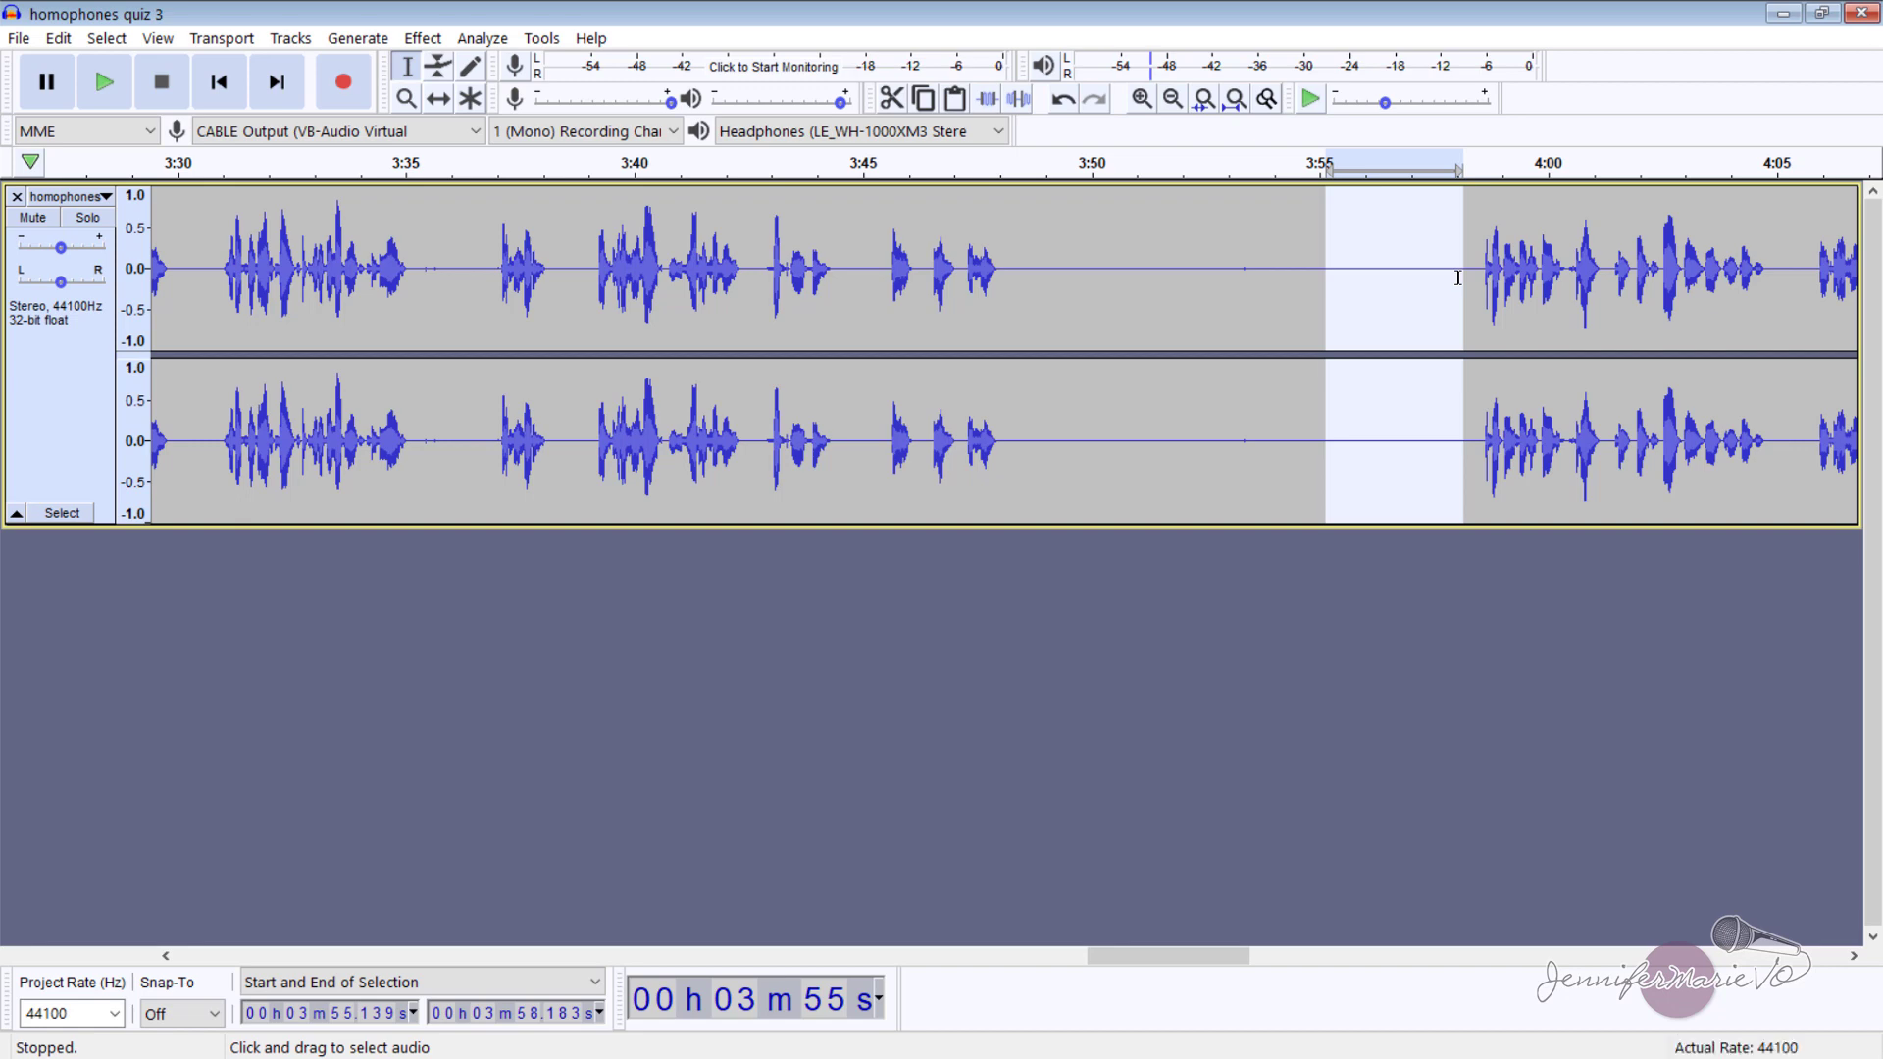
key("space")
key("space")
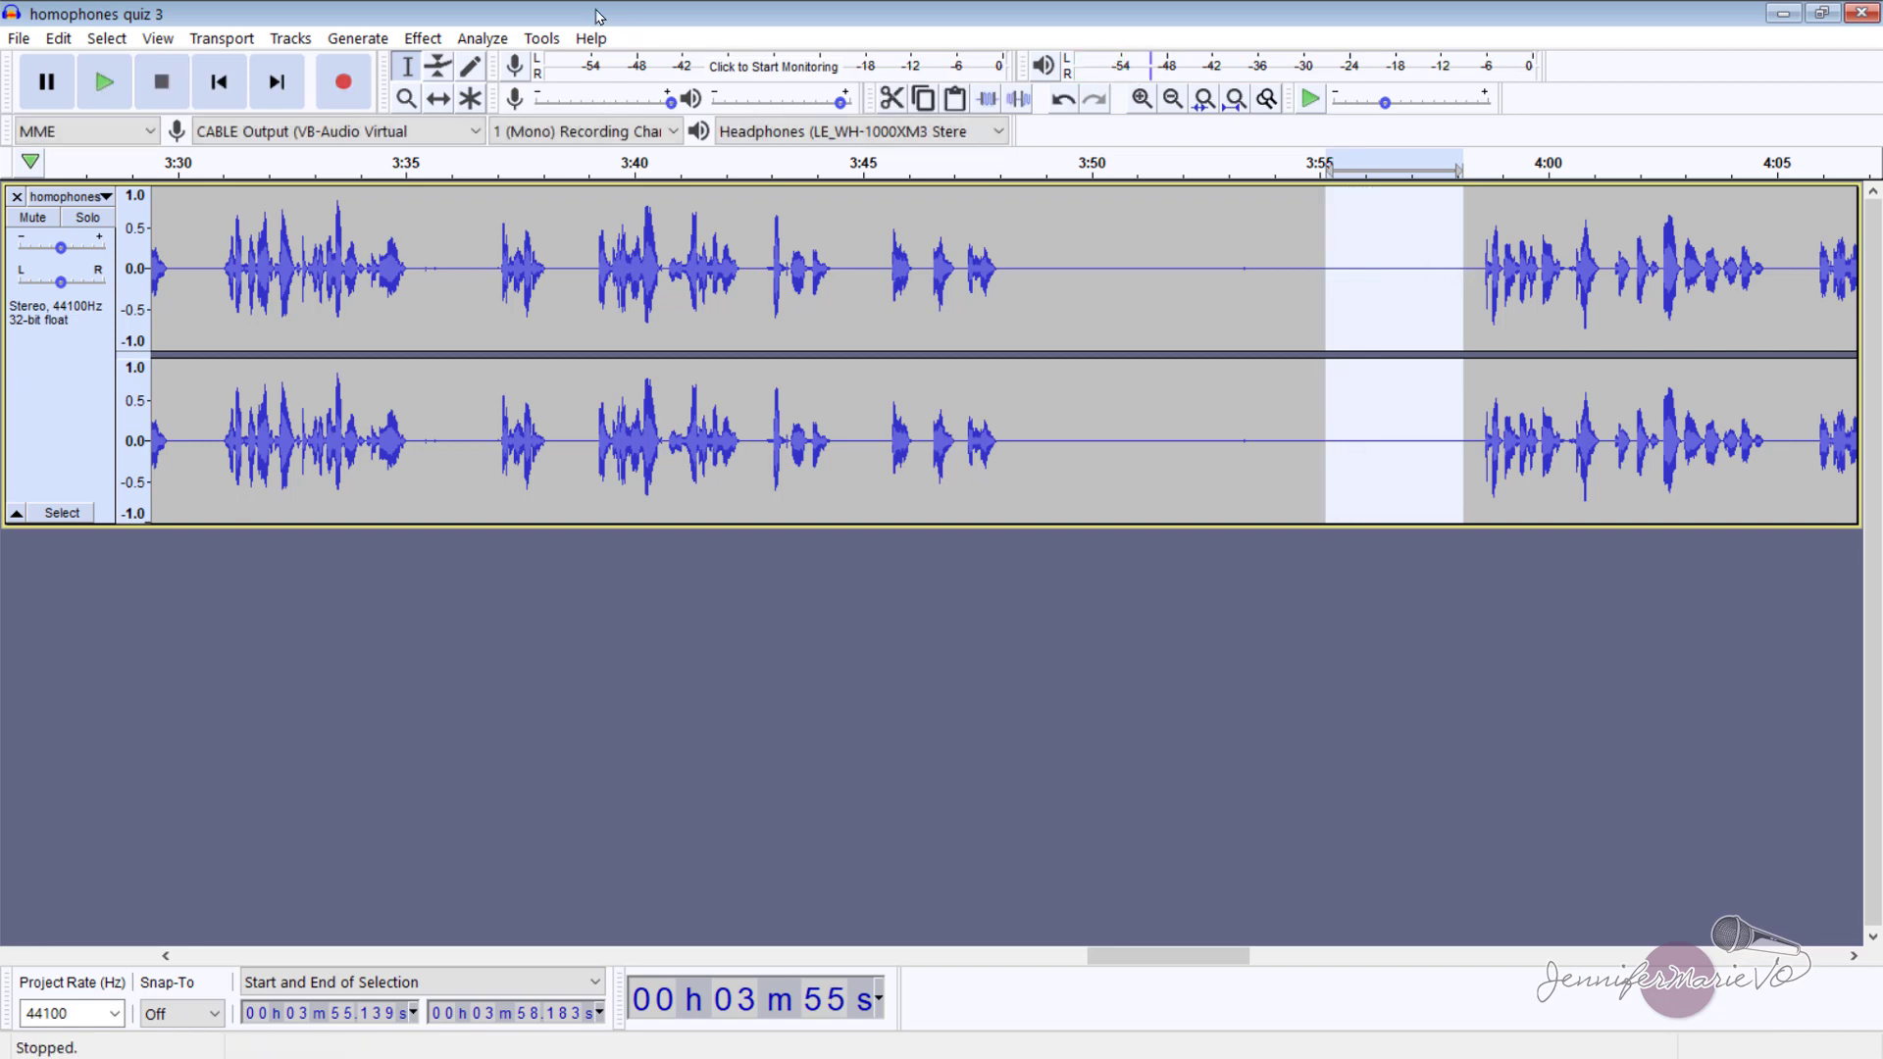
Capture a new noise profile from the 3:55–3:58 gap
left_click(422, 38)
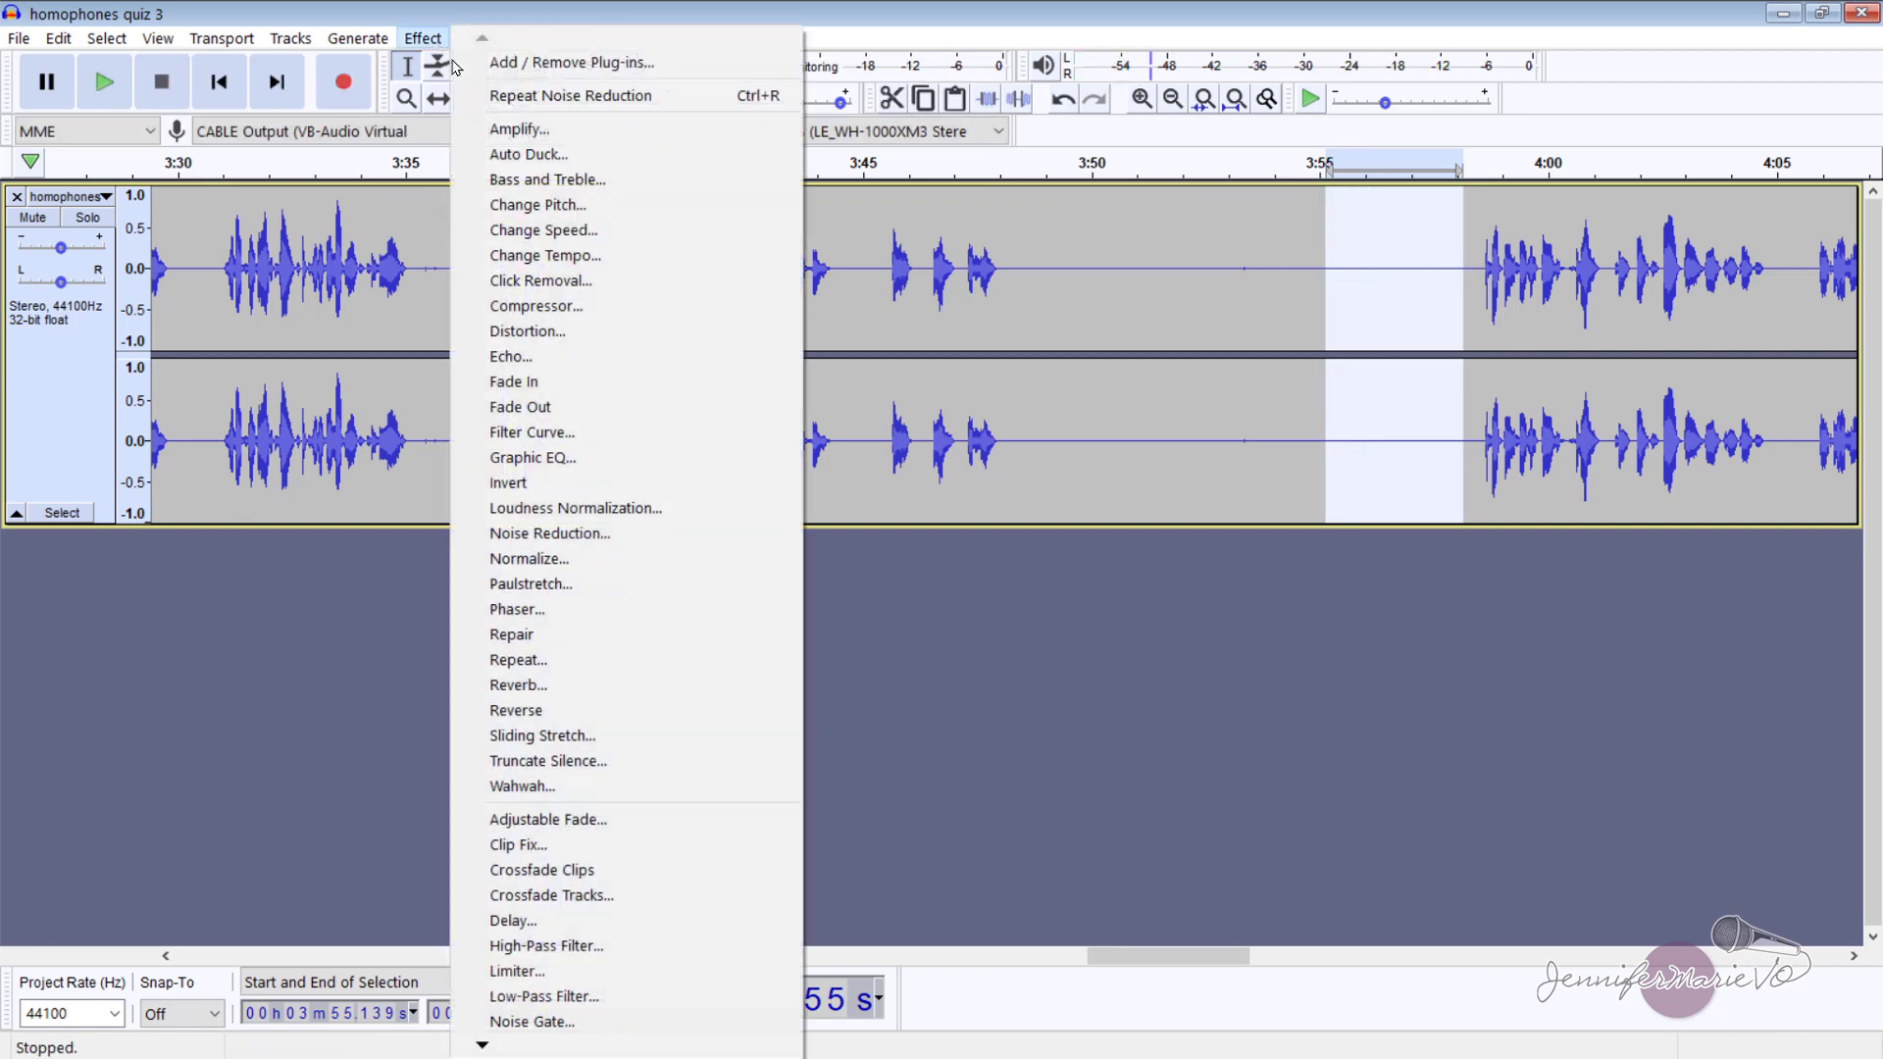
left_click(550, 533)
left_click(890, 422)
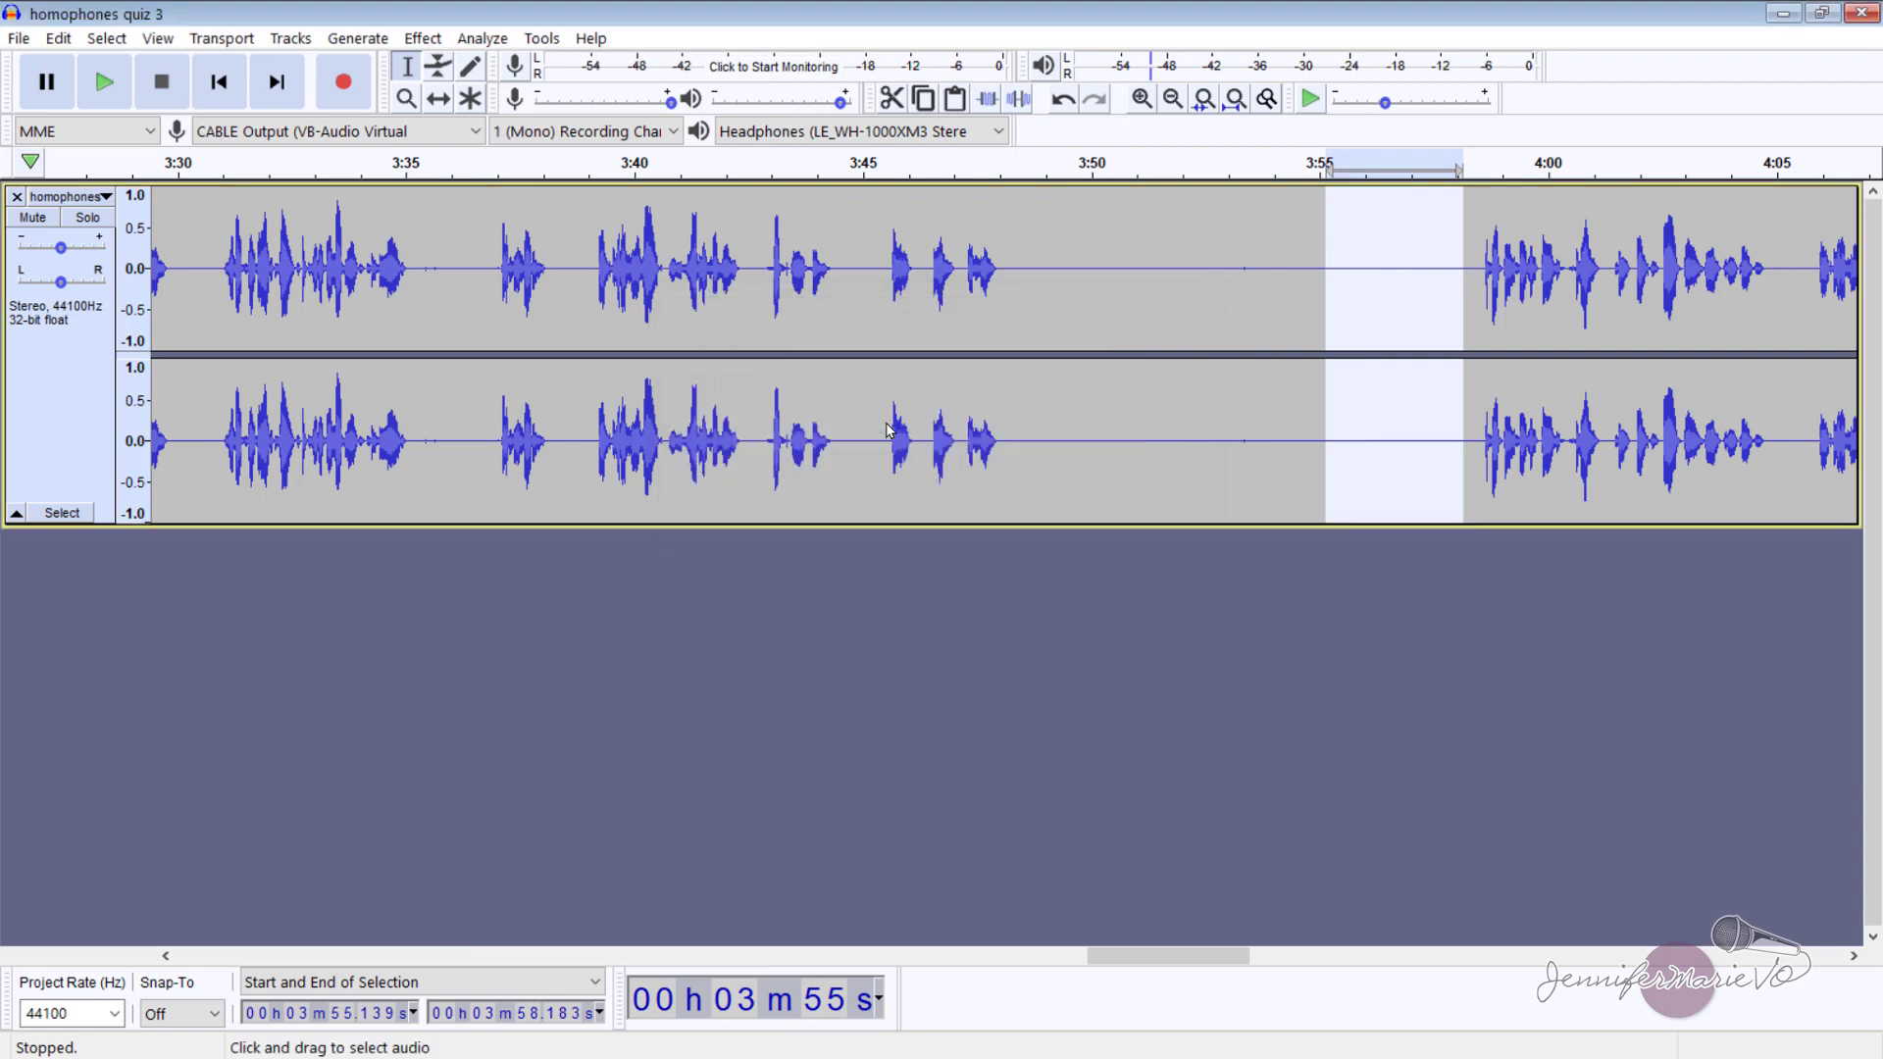
left_click(1301, 314)
Apply a second Noise Reduction pass to the whole recording using the new gap profile
key("ctrl+a")
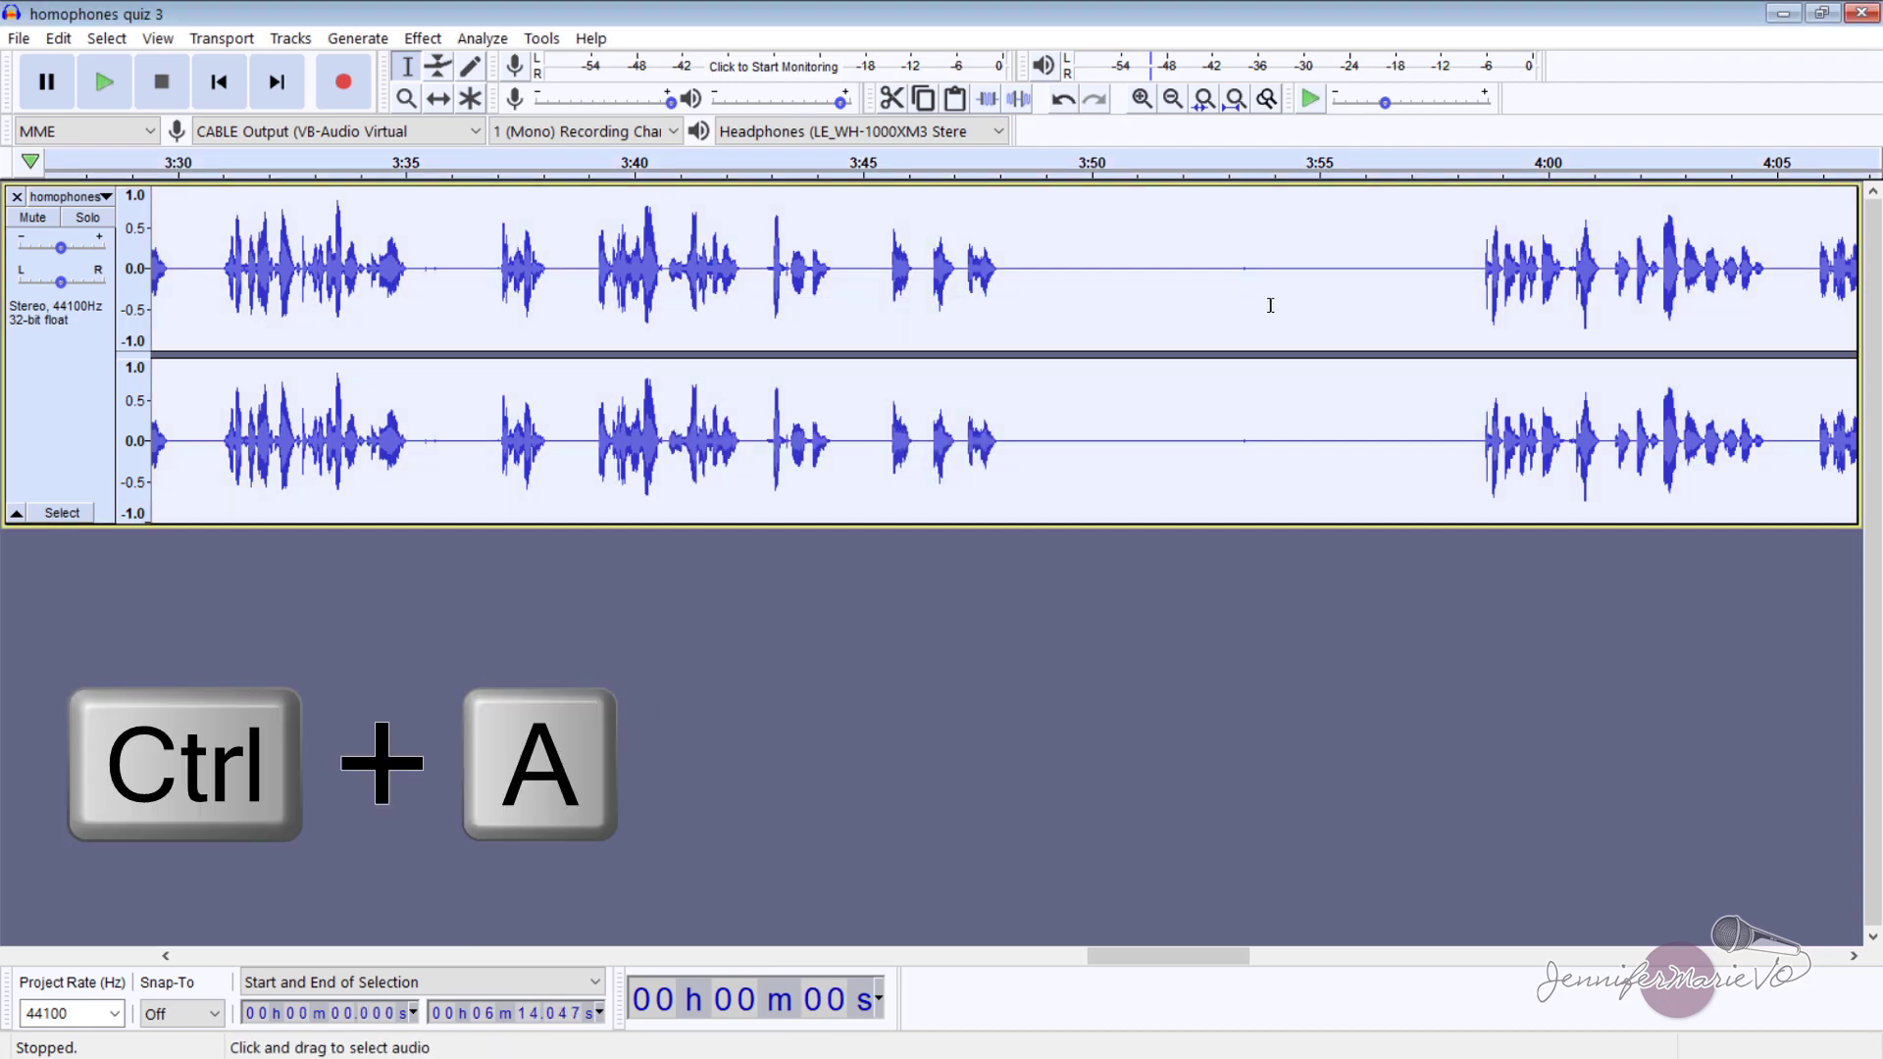
left_click(423, 39)
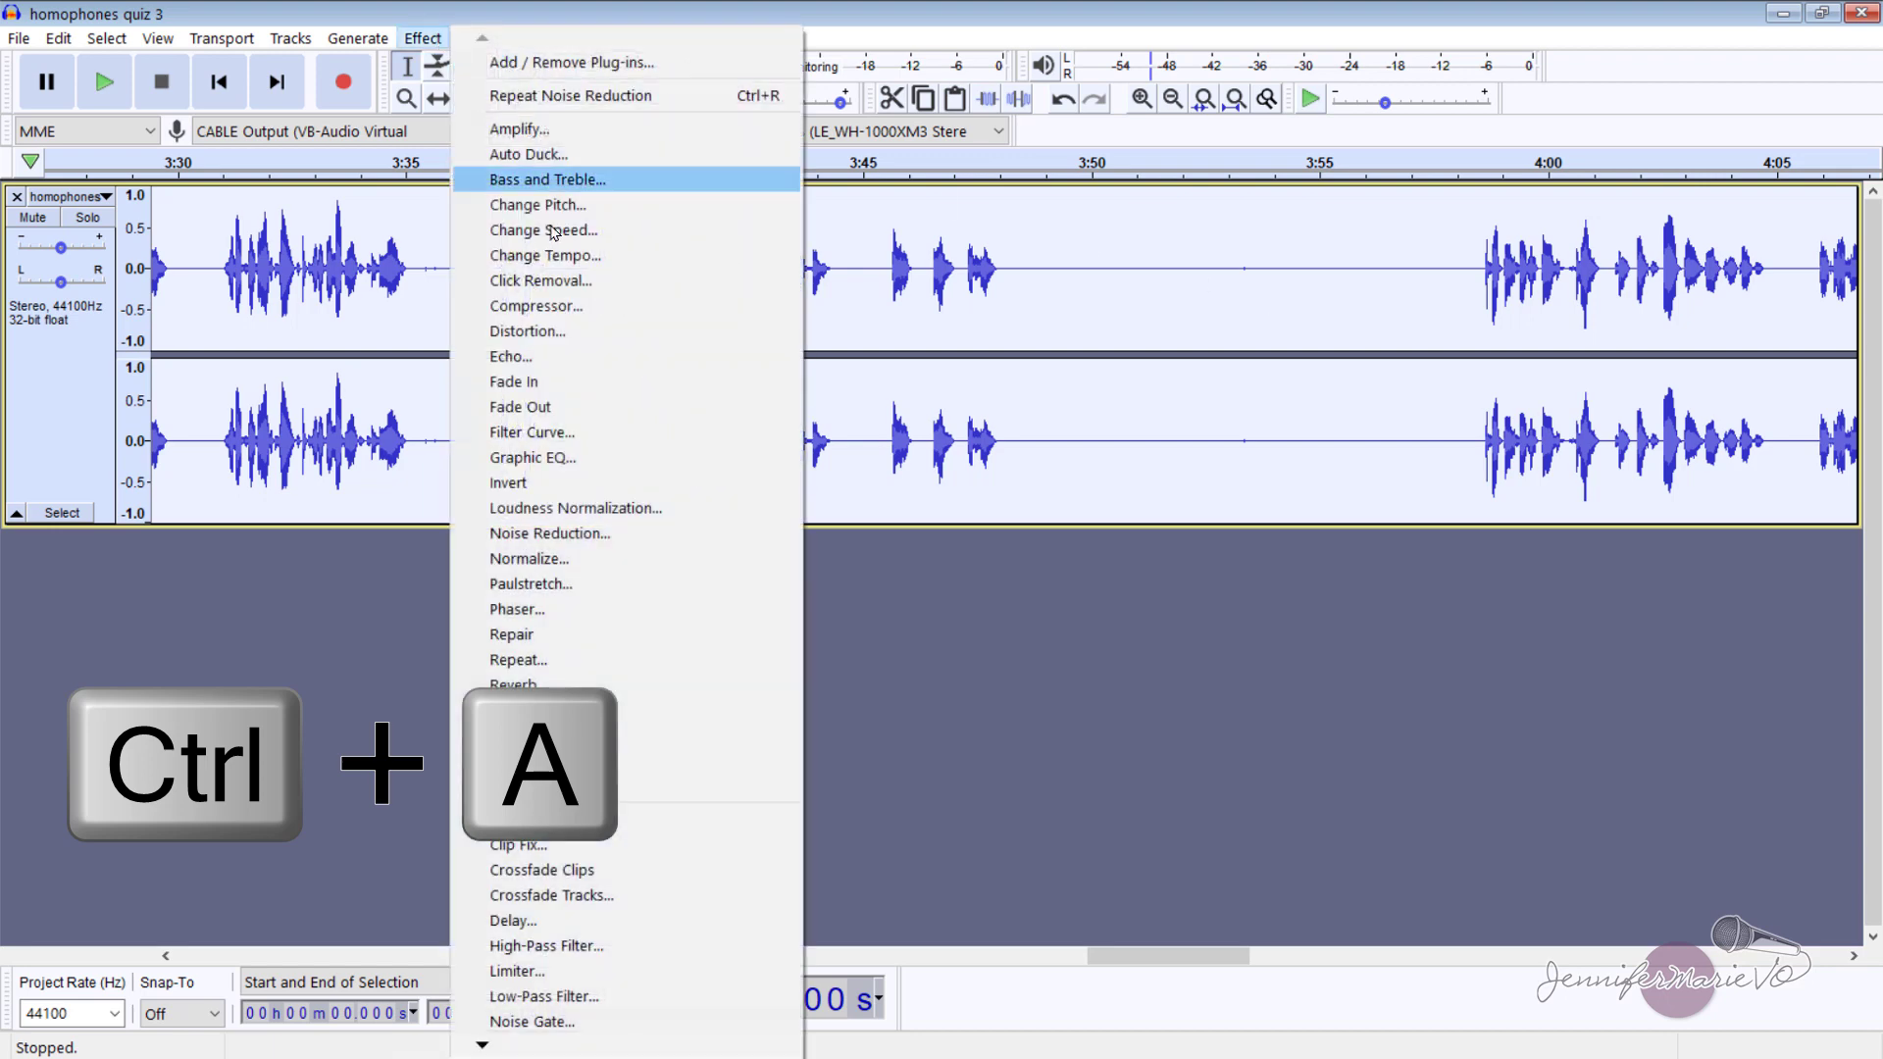
left_click(600, 533)
left_click(1021, 767)
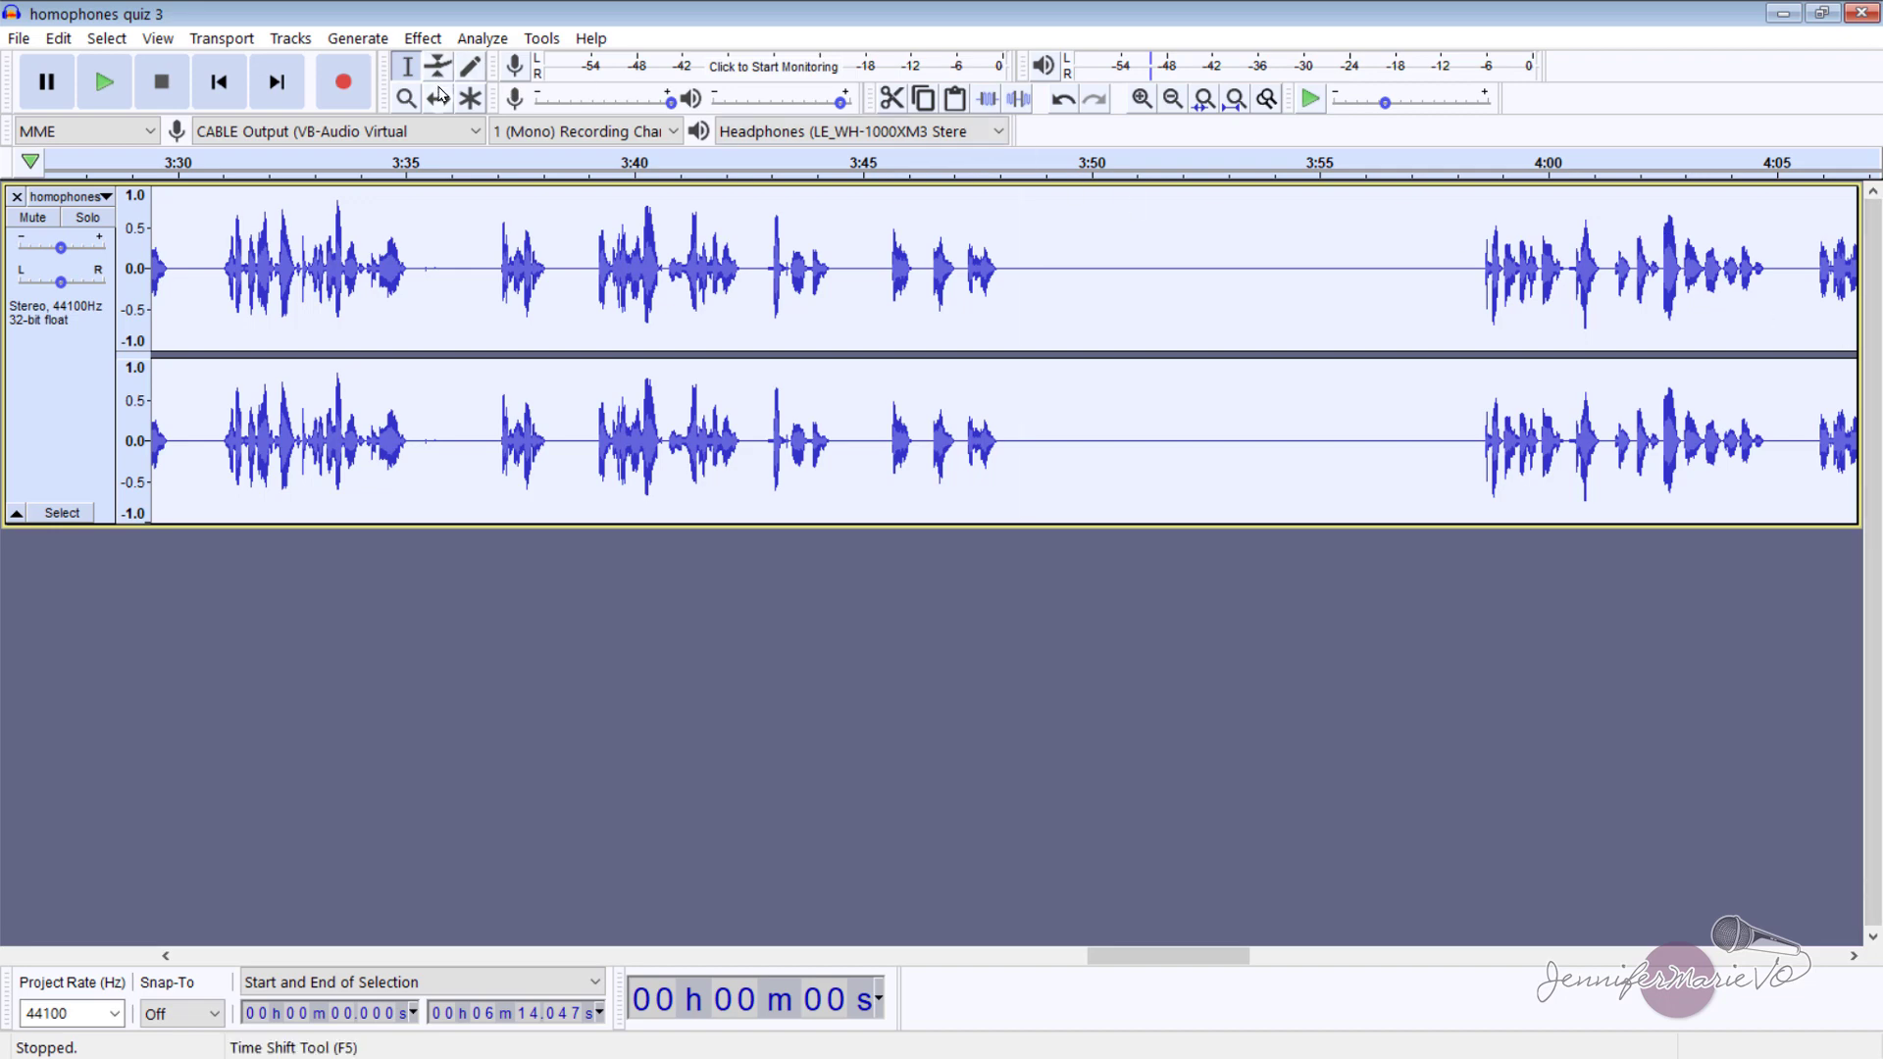
left_click(405, 98)
right_click(589, 276)
key("F1")
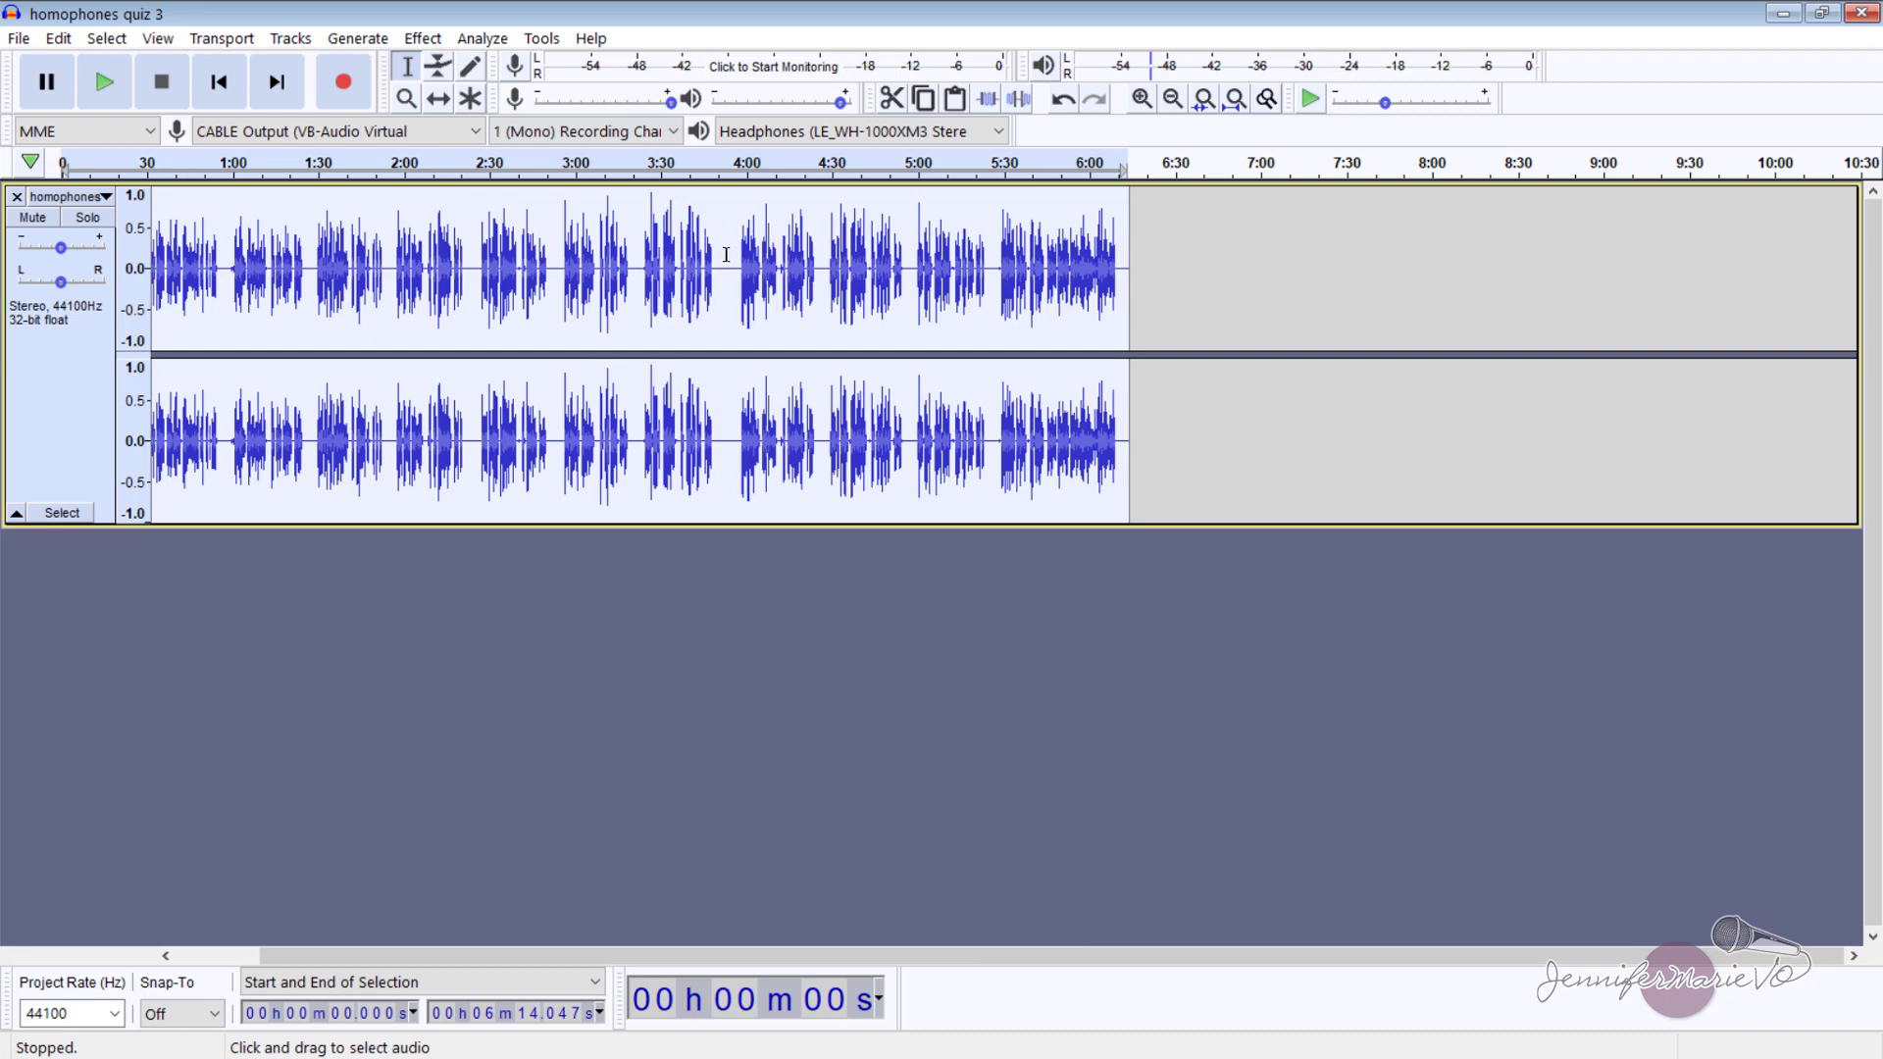
left_click(723, 255)
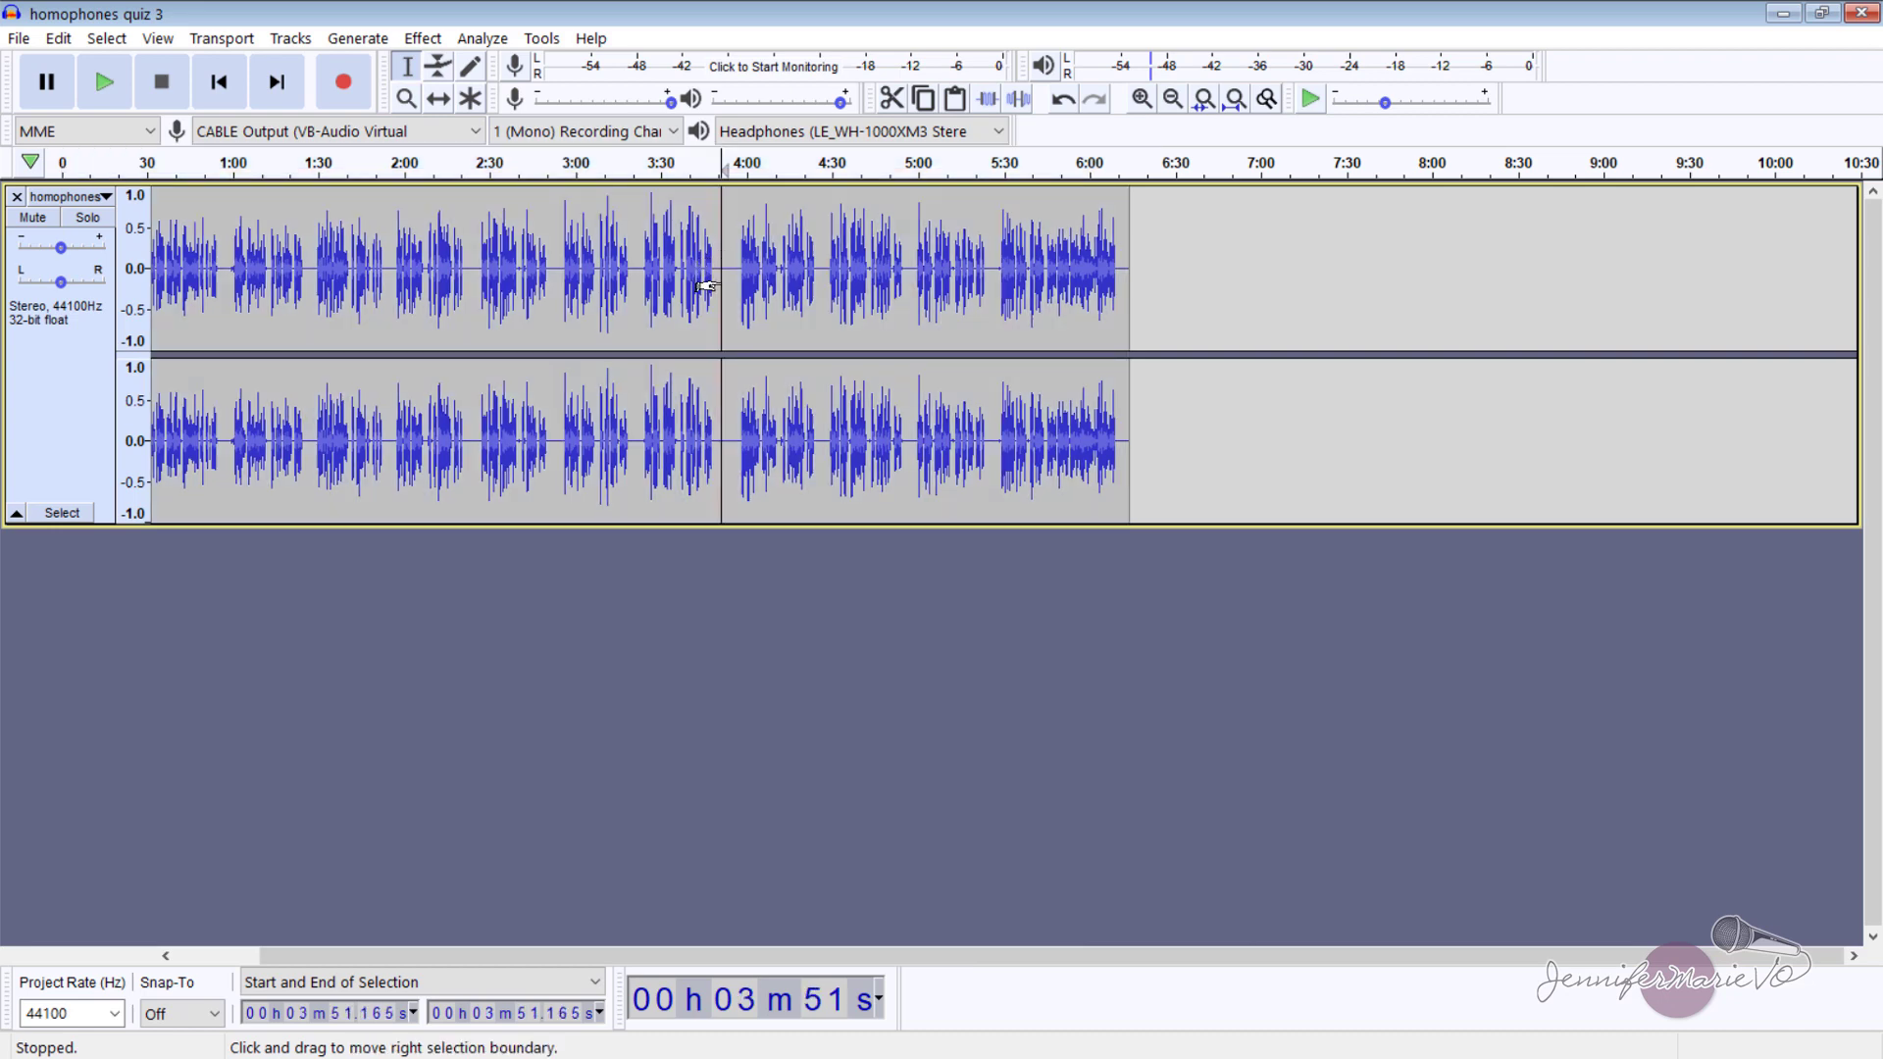
key("space")
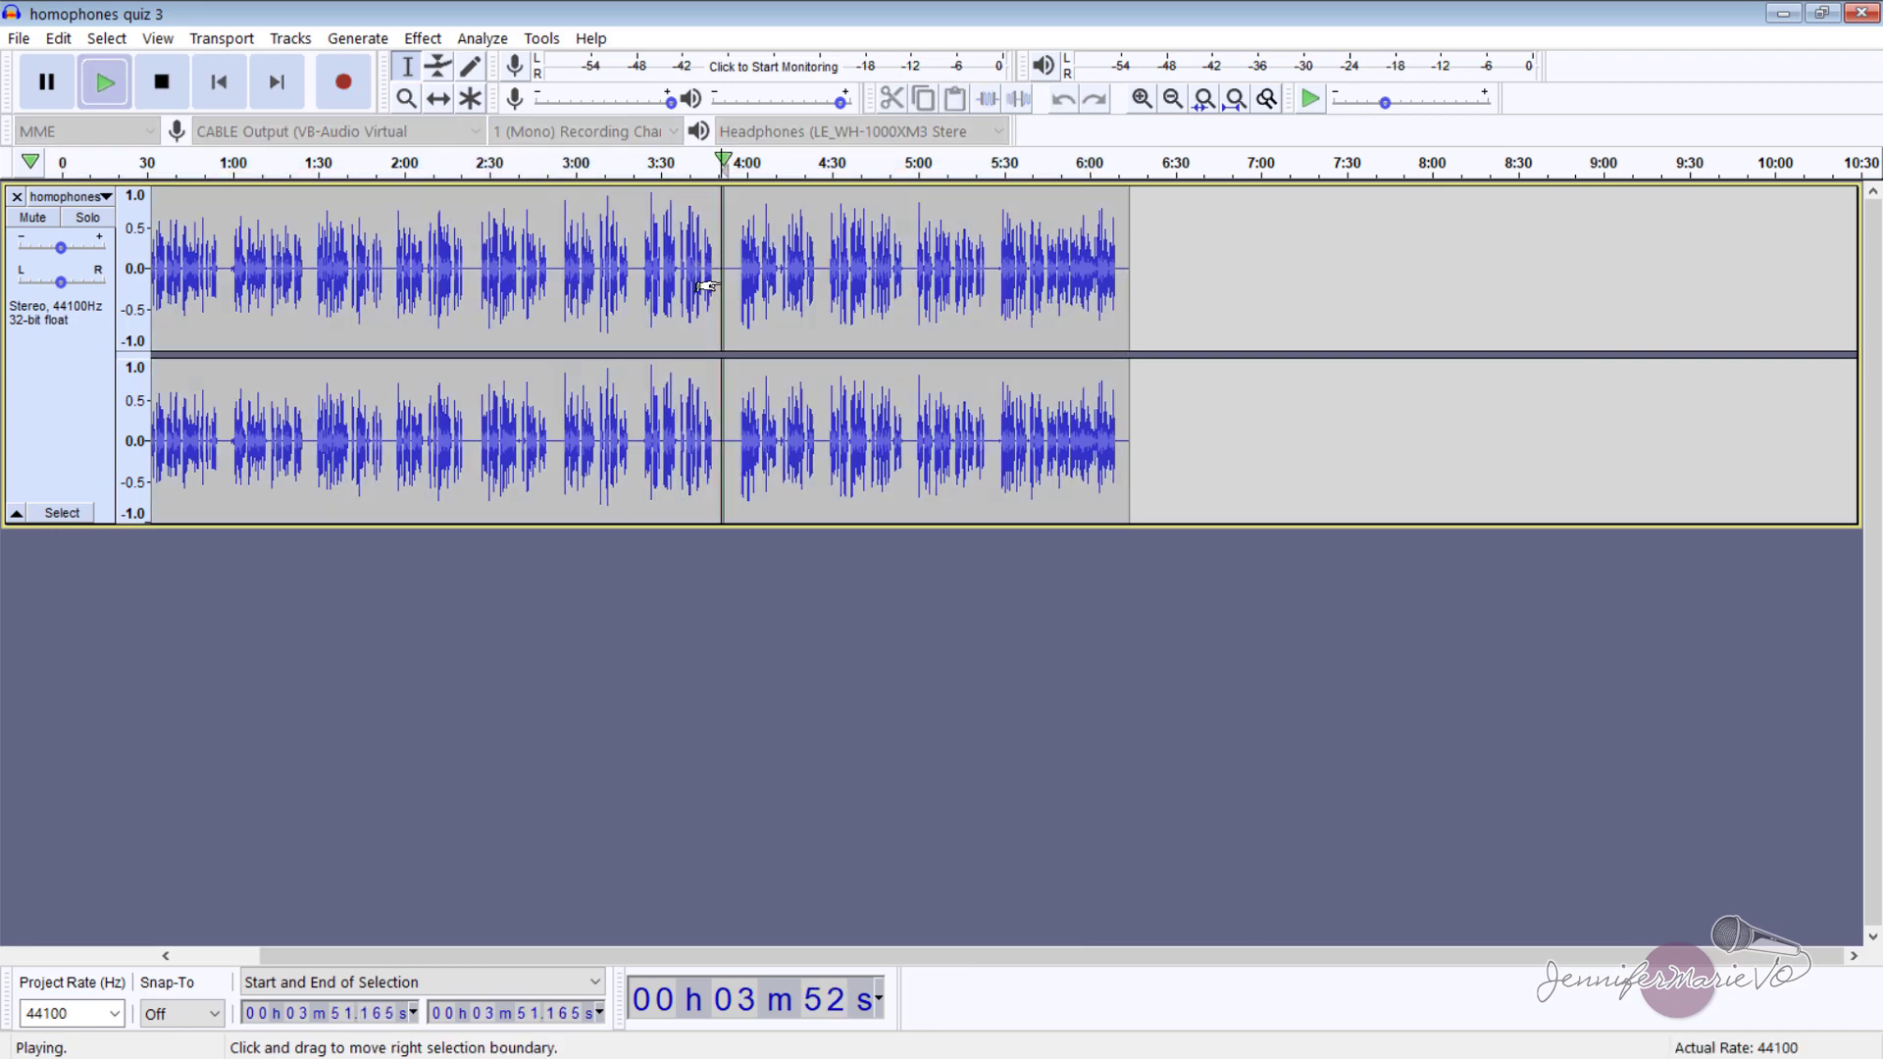
key("F4")
left_click(712, 220)
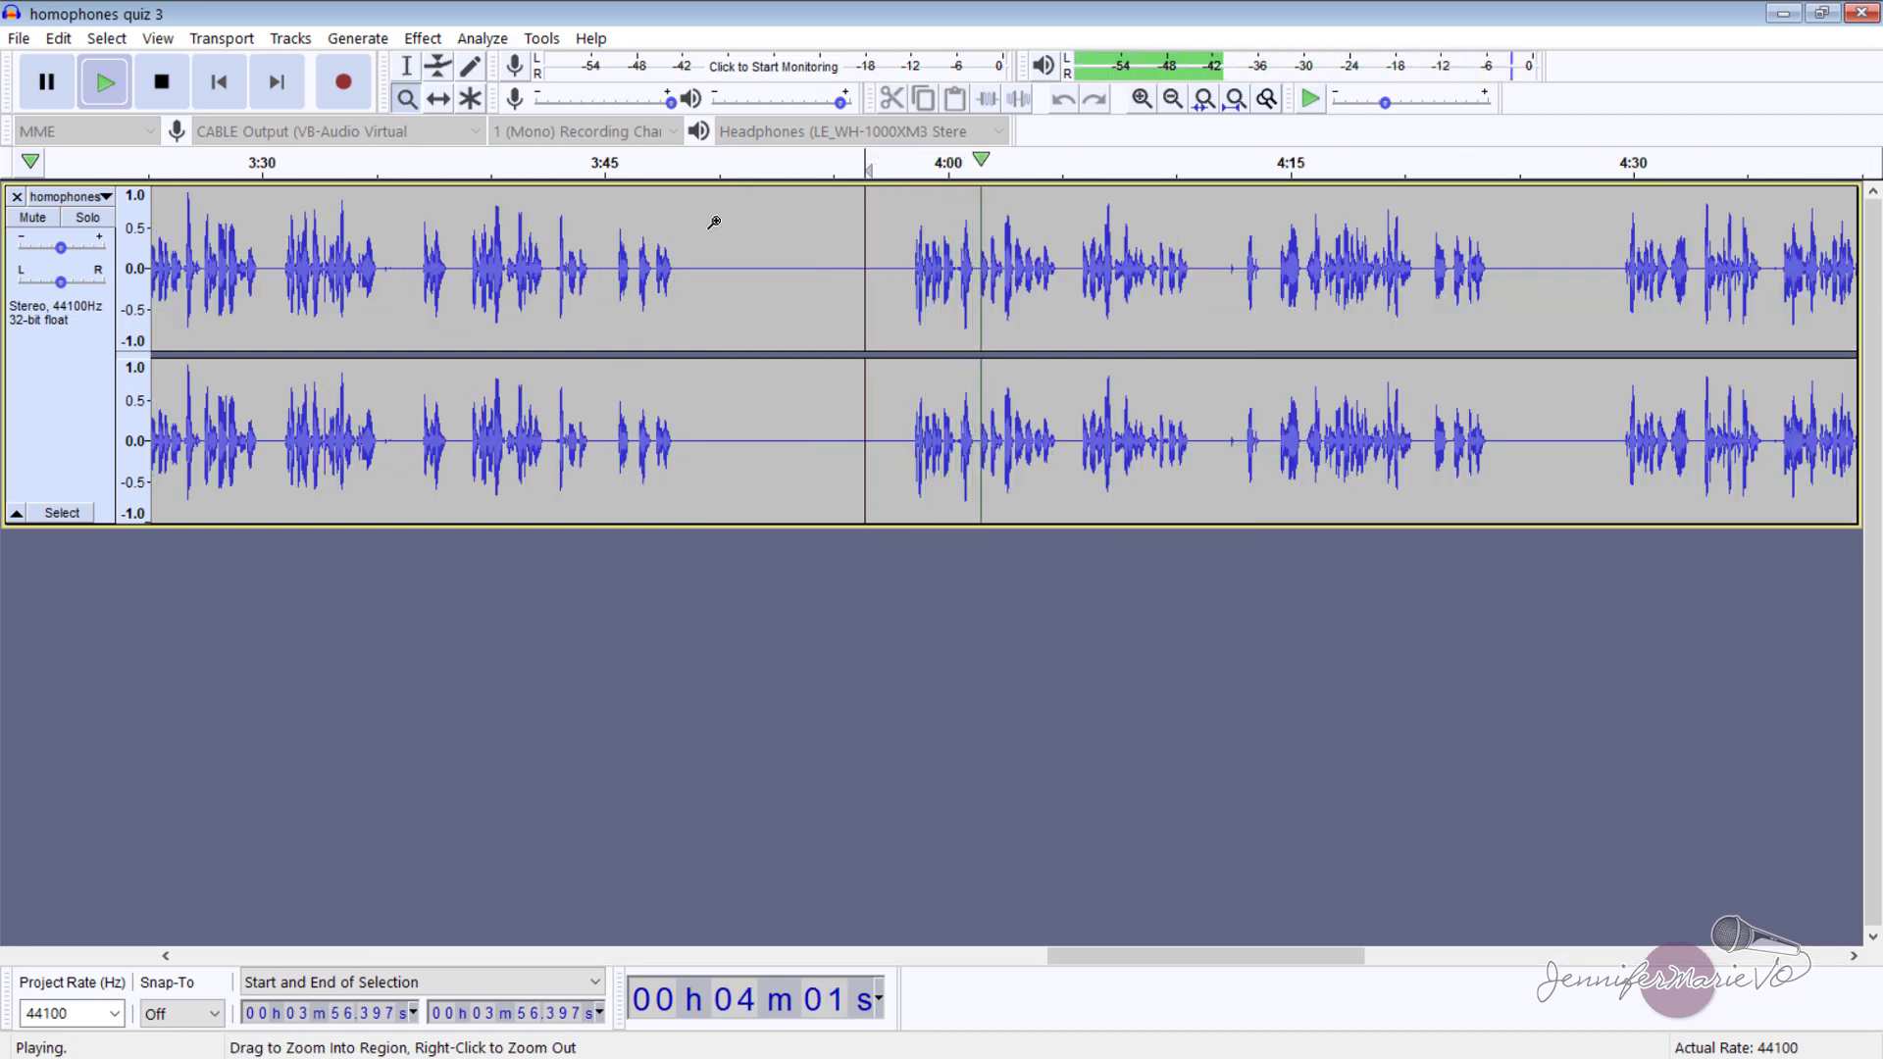
key("space")
left_click(406, 66)
left_click(851, 280)
left_click(857, 294)
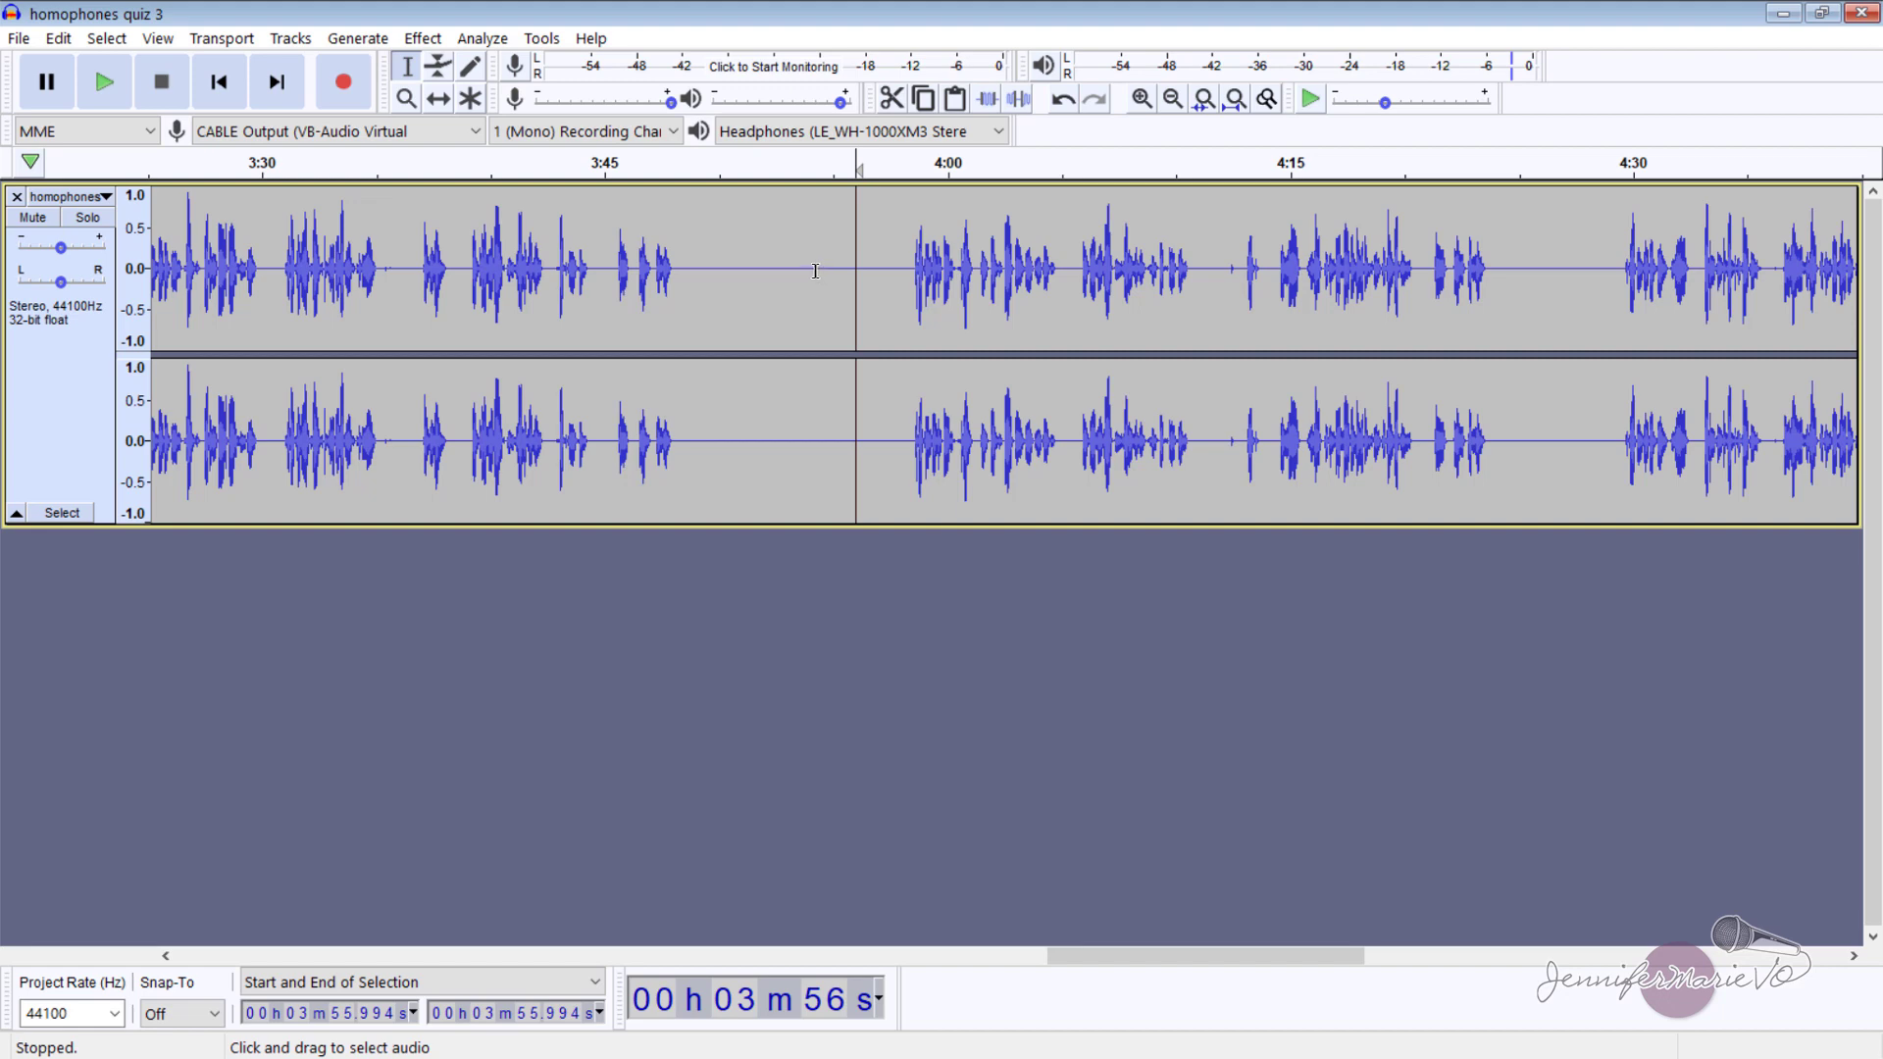
Export the cleaned recording as the WAV file 'Homophones Audio Edited'
left_click(19, 38)
mouse_move(61, 208)
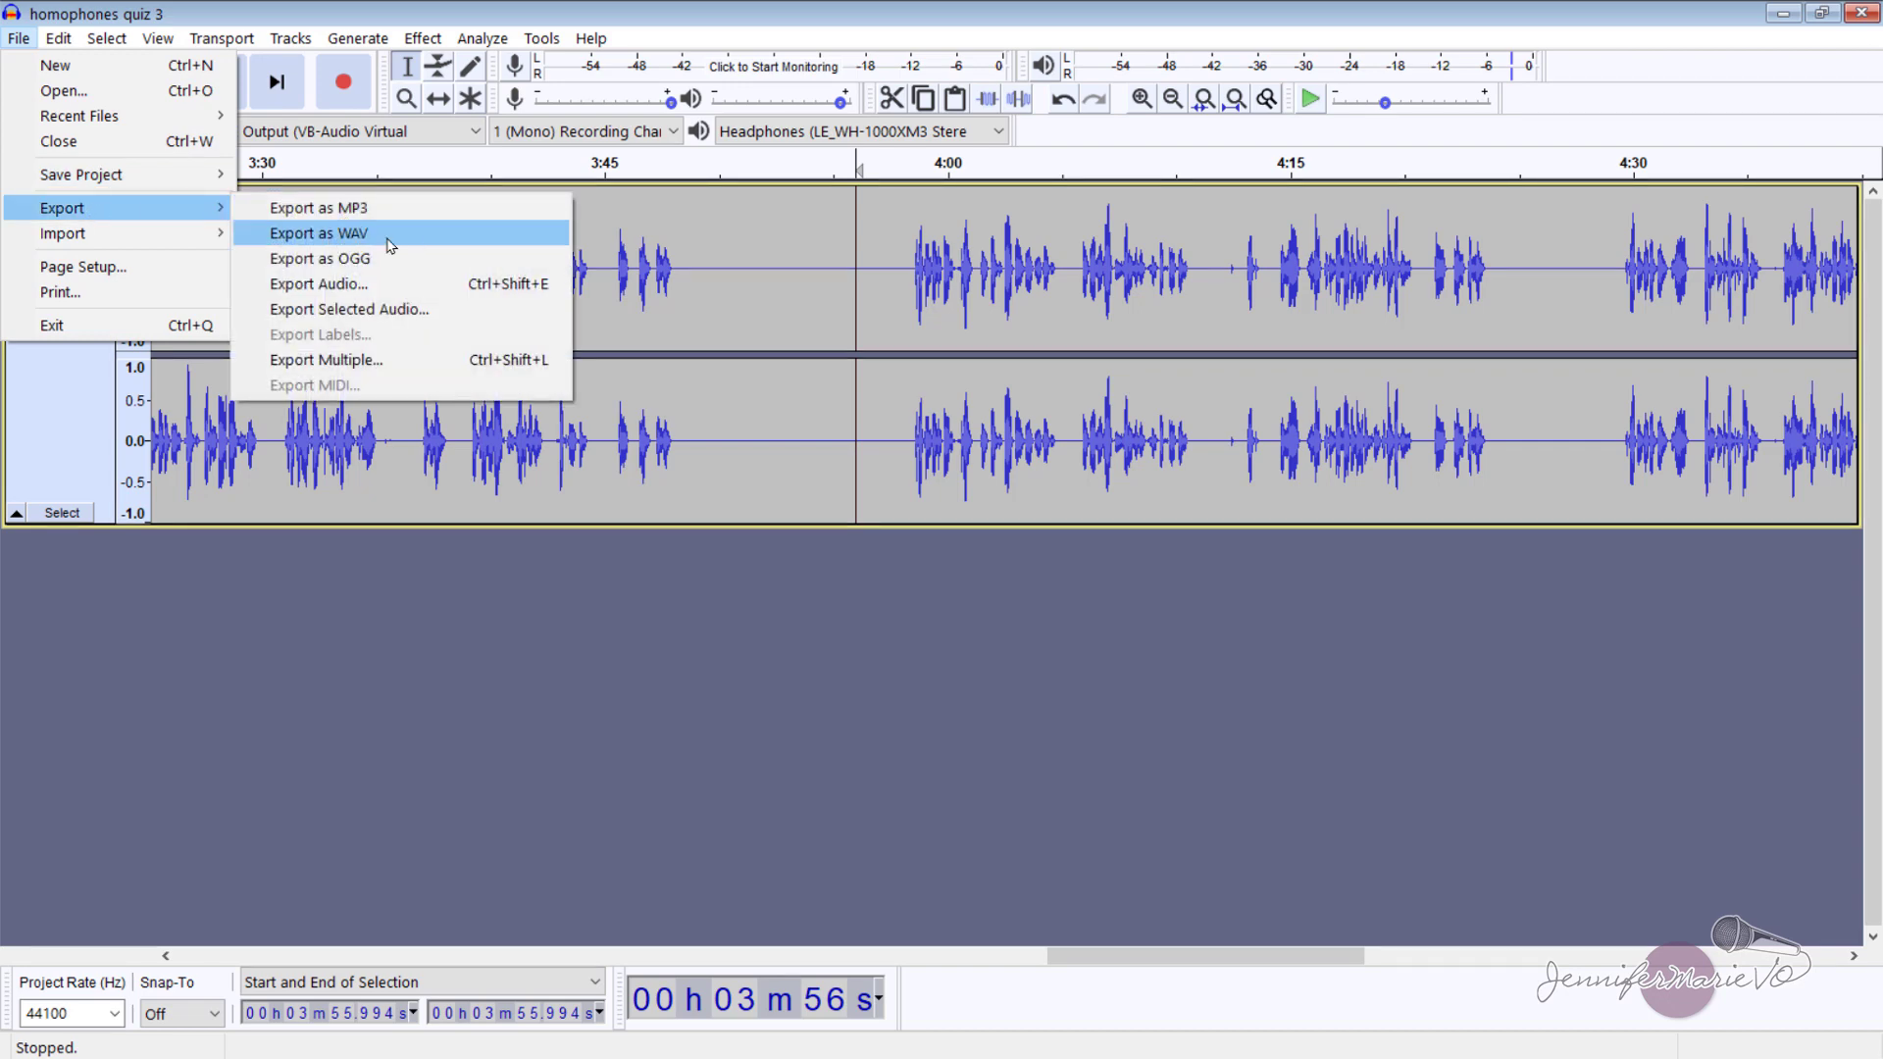
left_click(391, 245)
left_click(999, 720)
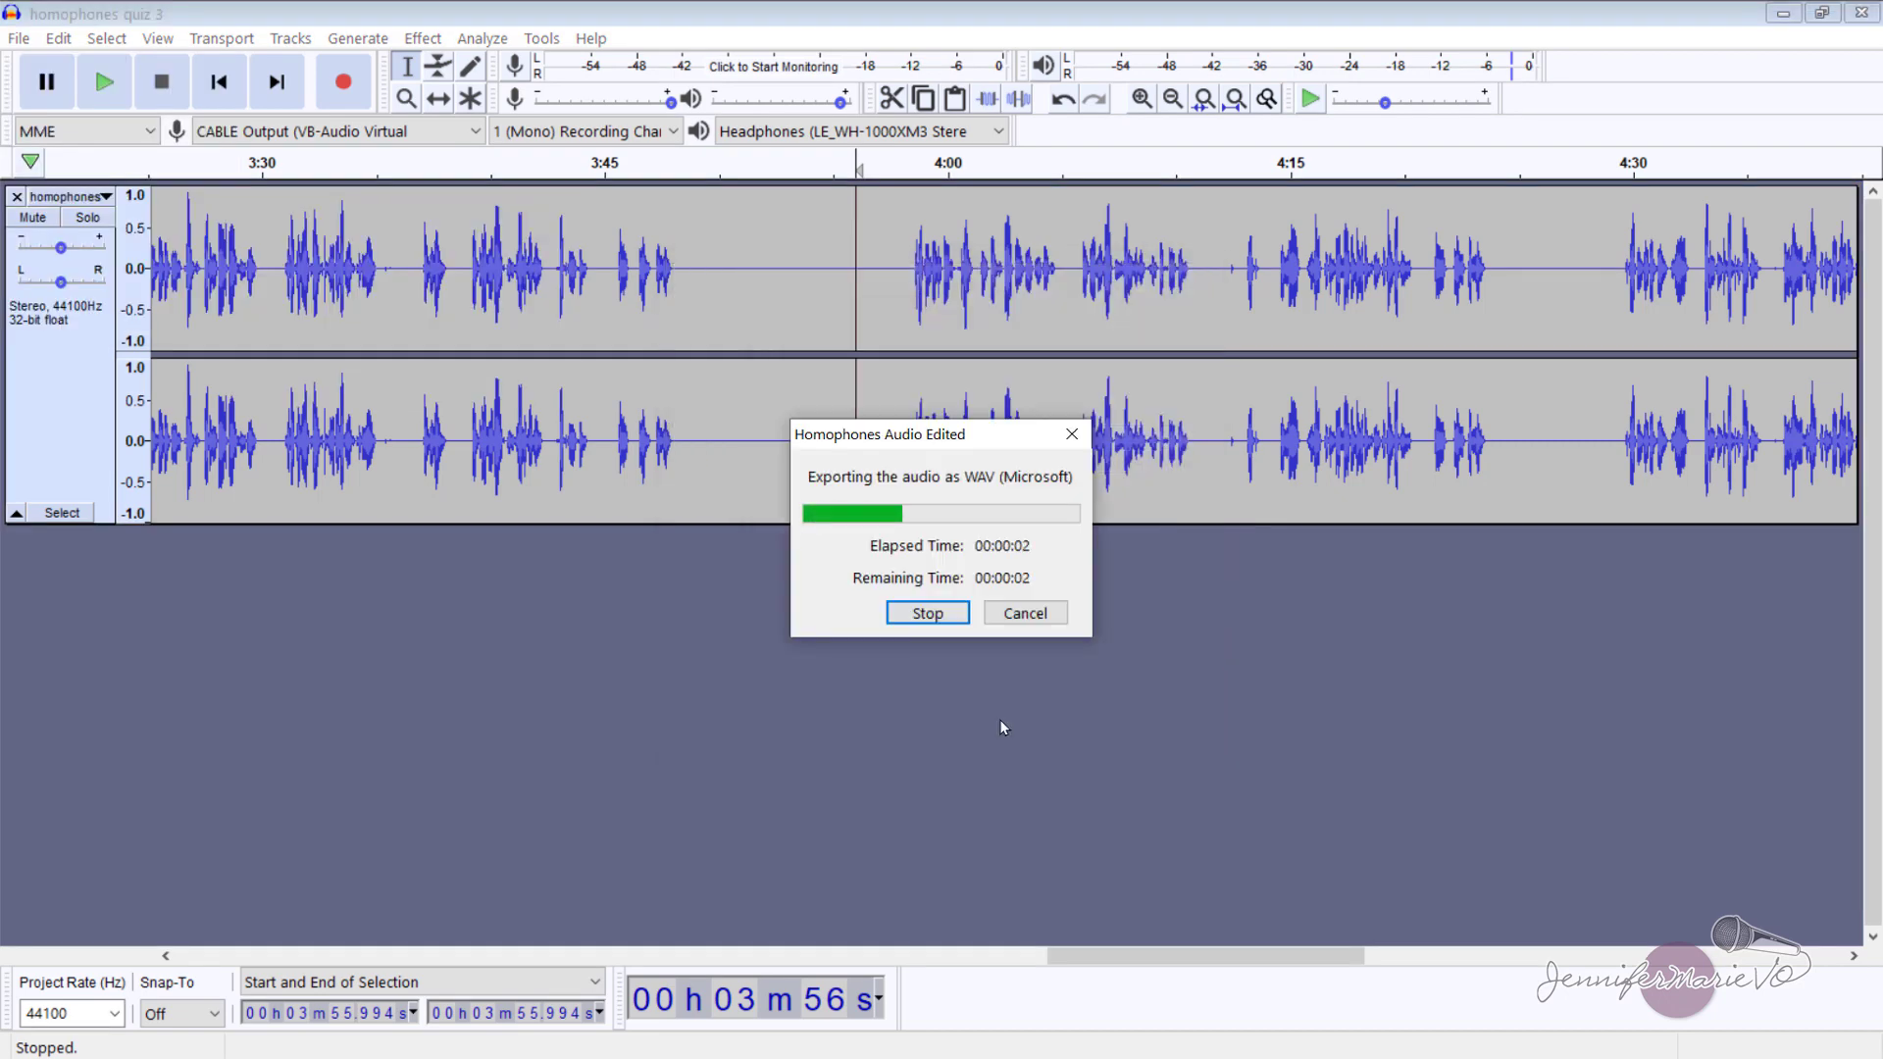